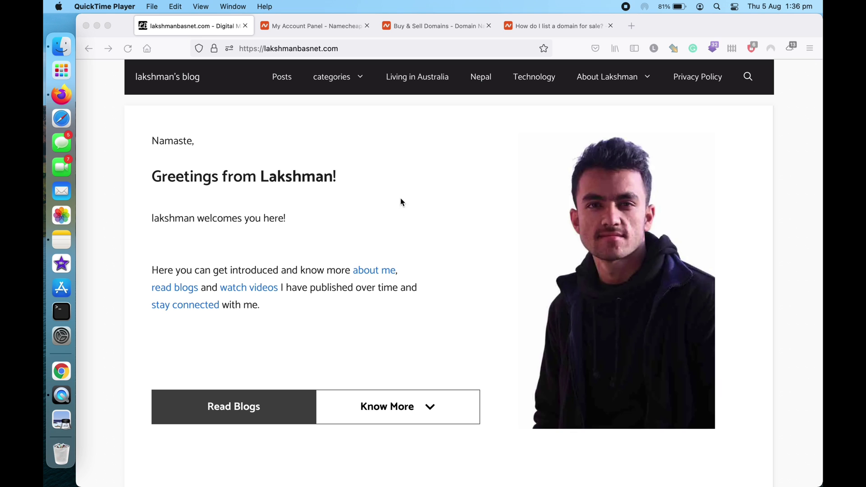
# Bring up the Namecheap account dashboard and select the koreastudentvisa.com domain name
pyautogui.click(323, 28)
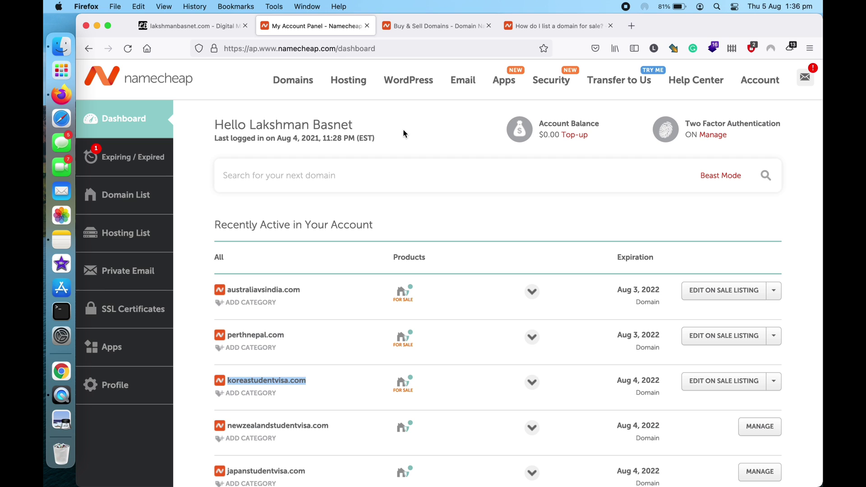
pyautogui.click(404, 134)
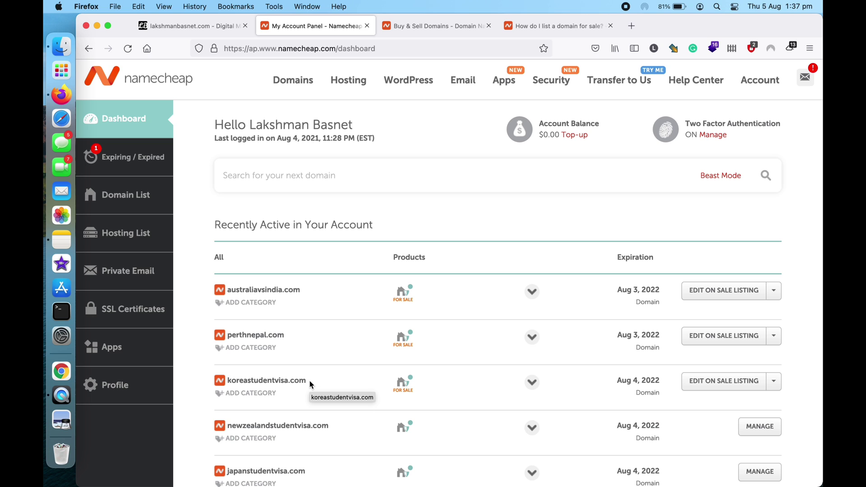
pyautogui.moveTo(305, 381); pyautogui.dragTo(219, 383)
pyautogui.press('super+c')
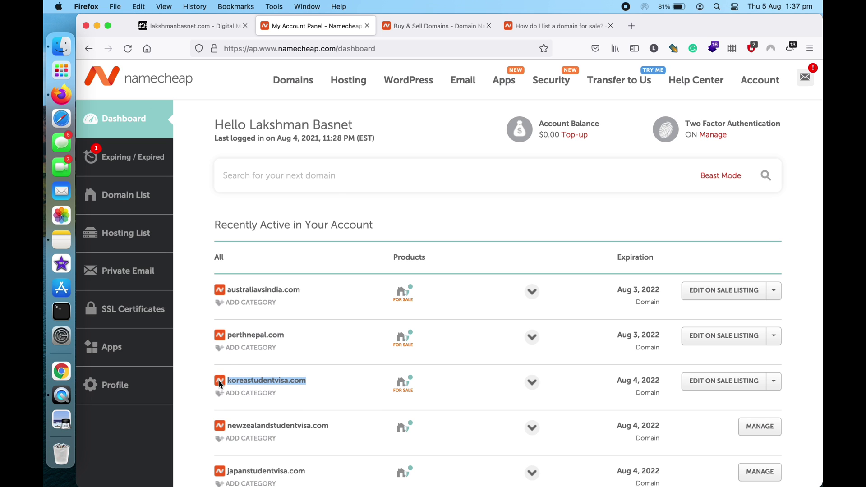
pyautogui.click(339, 215)
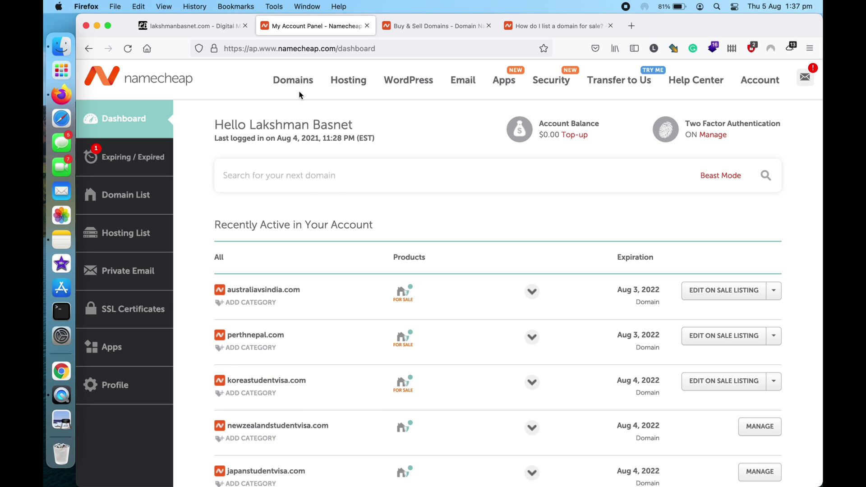
pyautogui.moveTo(298, 84)
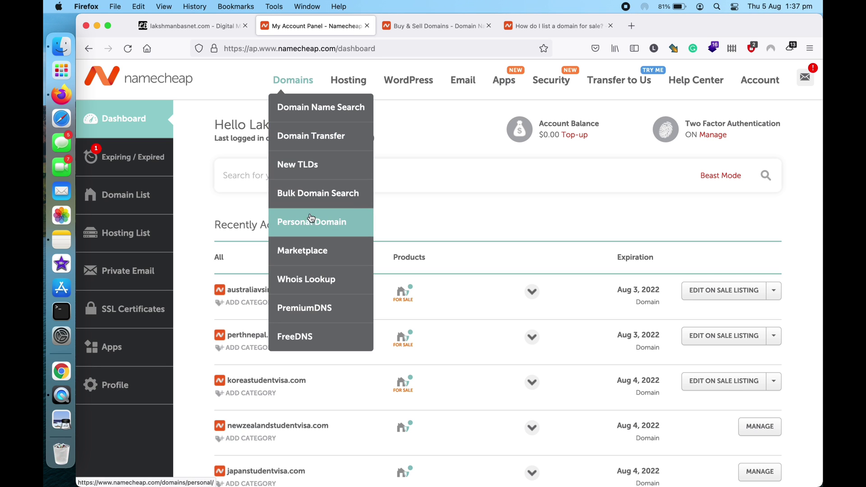
pyautogui.rightClick(311, 258)
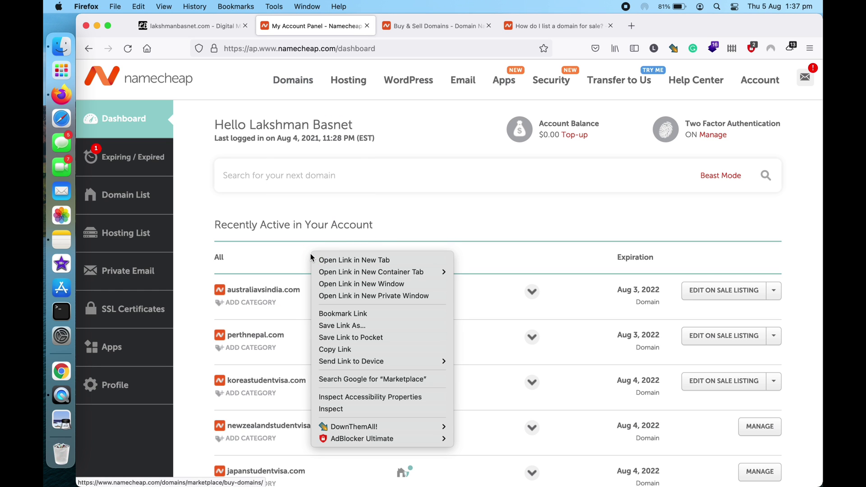
pyautogui.click(351, 296)
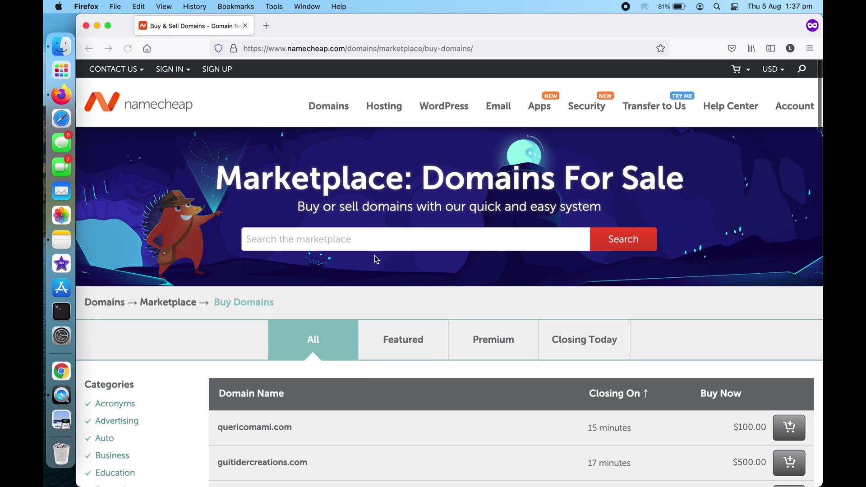
pyautogui.click(362, 240)
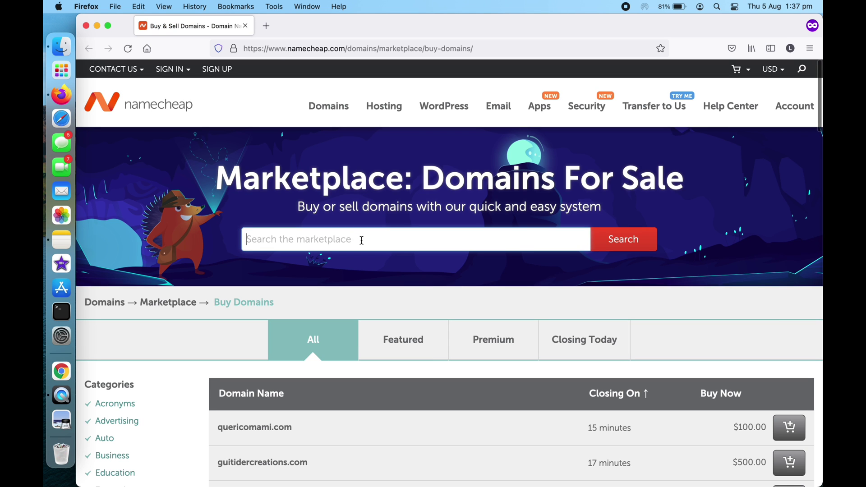
pyautogui.press('super+v')
pyautogui.click(624, 243)
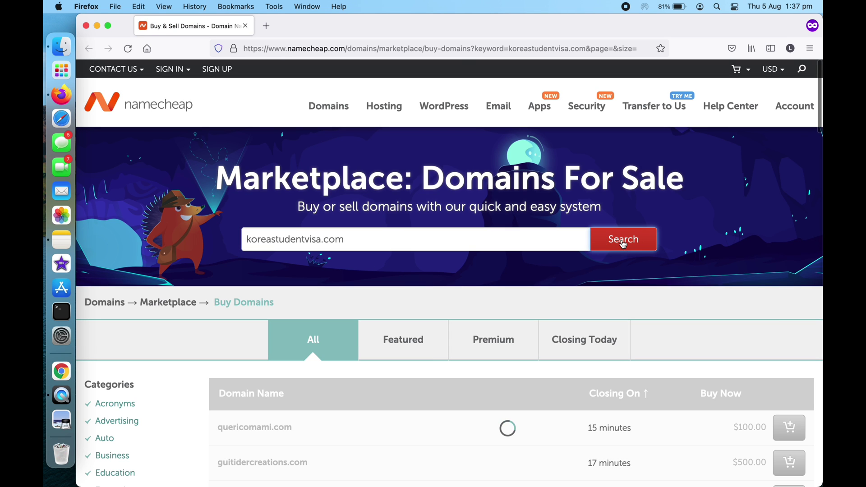
pyautogui.scroll(-3, 445, 249)
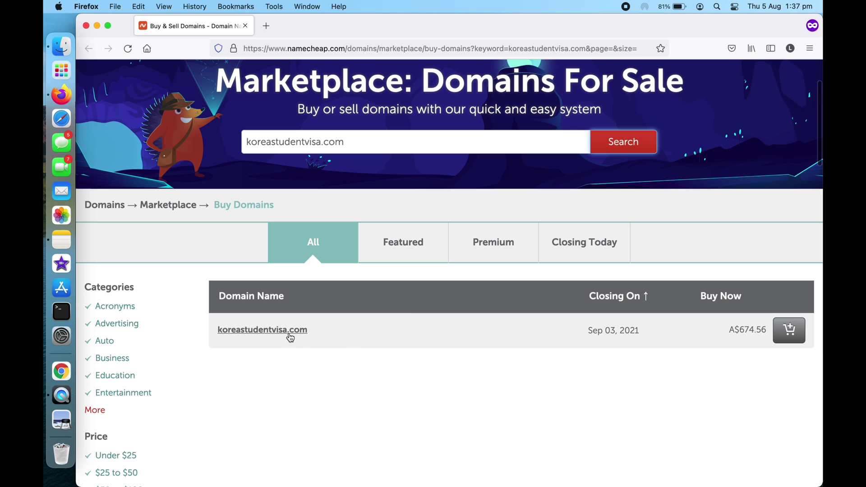
pyautogui.click(291, 339)
pyautogui.scroll(-1, 532, 289)
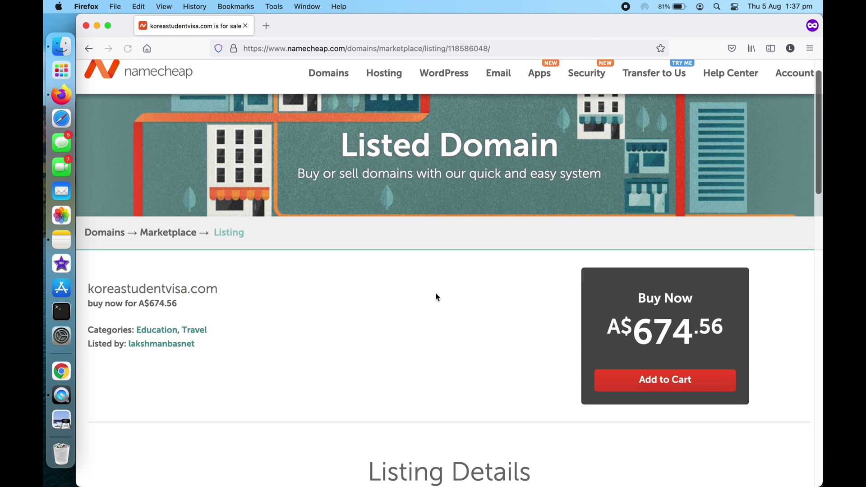
pyautogui.moveTo(633, 334); pyautogui.dragTo(687, 334)
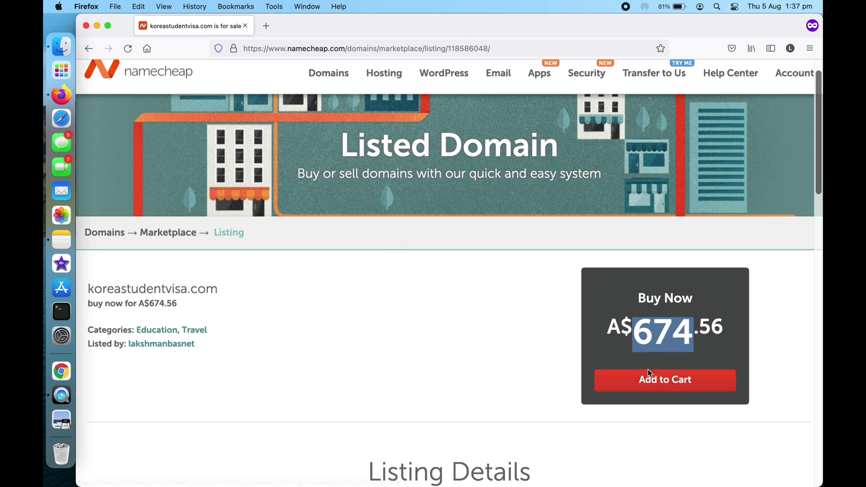
pyautogui.click(471, 237)
pyautogui.scroll(2, 471, 238)
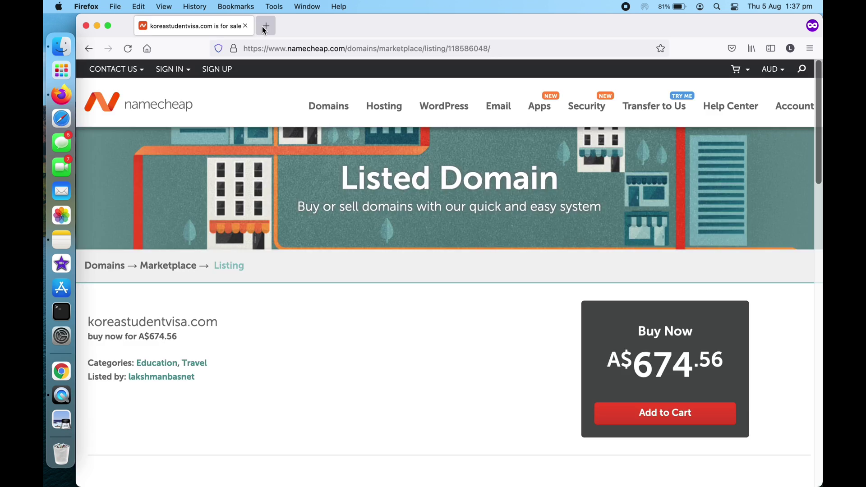
pyautogui.click(266, 25)
pyautogui.press('super+v')
pyautogui.press('Return')
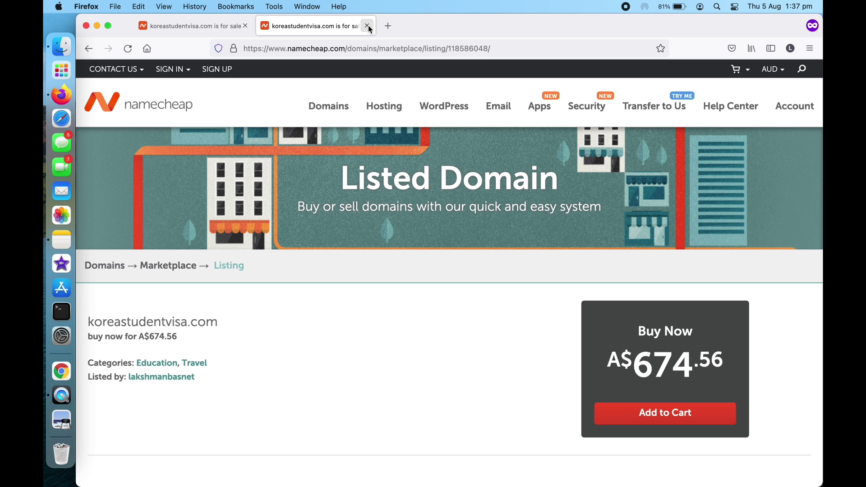
pyautogui.click(88, 48)
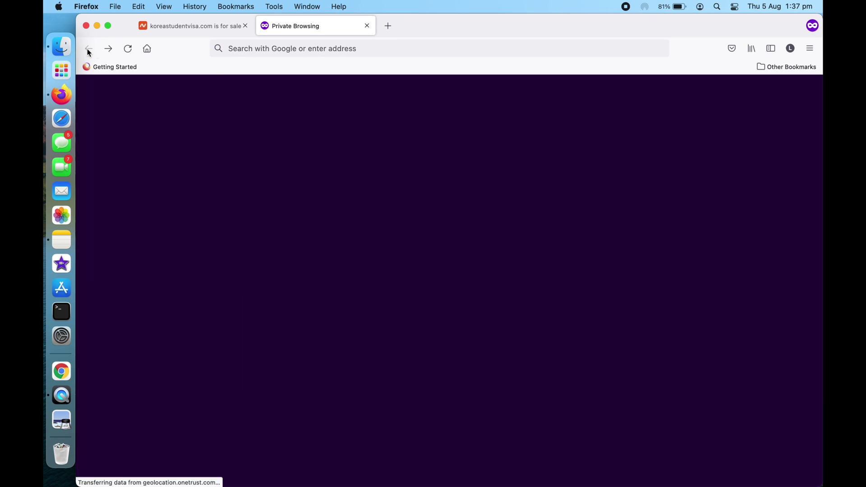
pyautogui.click(217, 25)
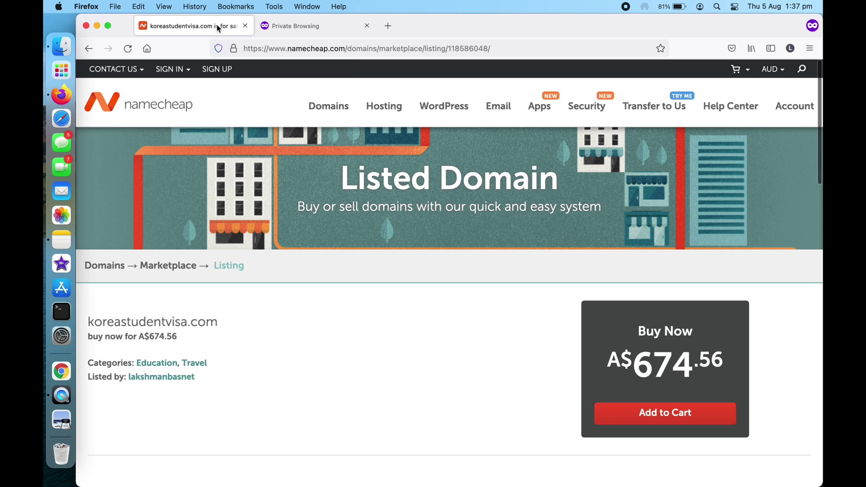
pyautogui.click(387, 26)
pyautogui.press('super+v')
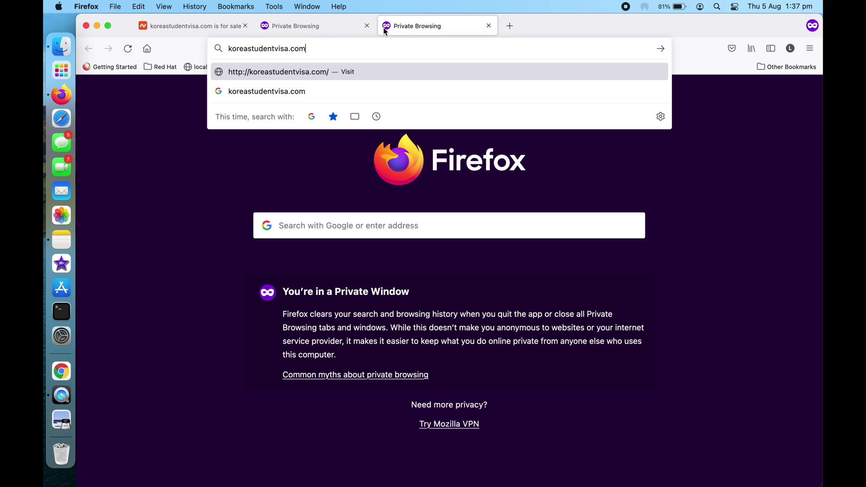
pyautogui.click(202, 32)
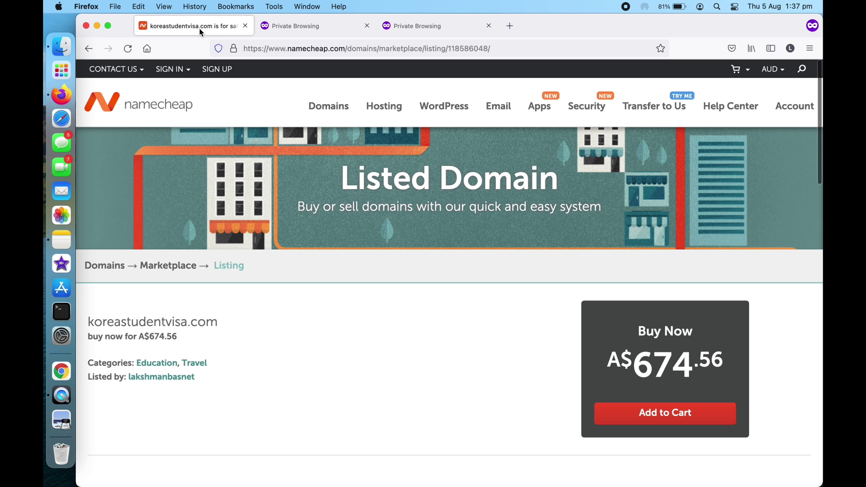
pyautogui.click(359, 26)
pyautogui.click(367, 26)
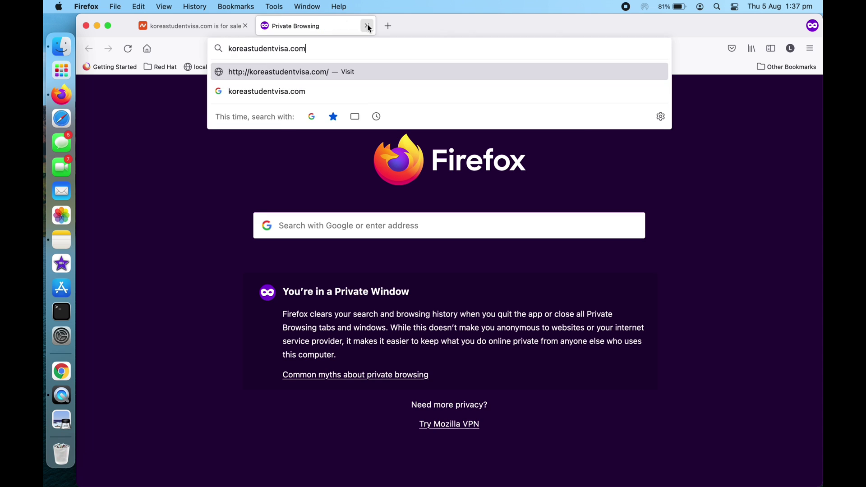
pyautogui.click(367, 25)
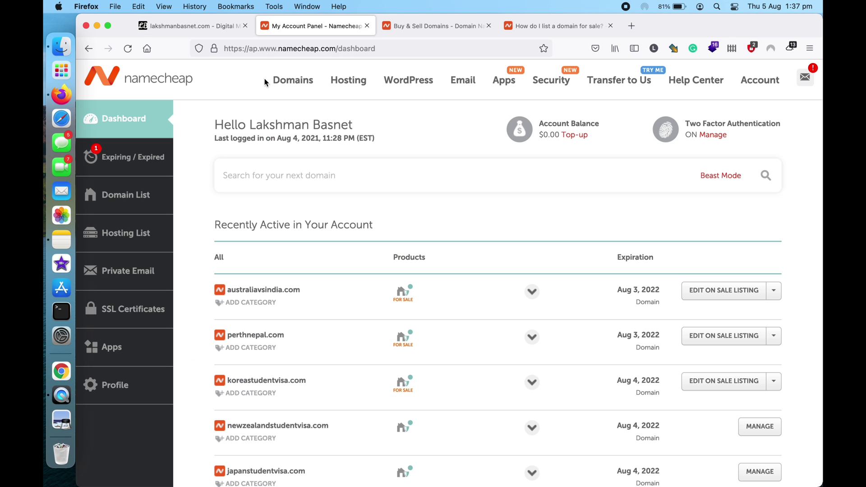
# Close the private browsing window and scroll down the dashboard's domain list
pyautogui.click(245, 25)
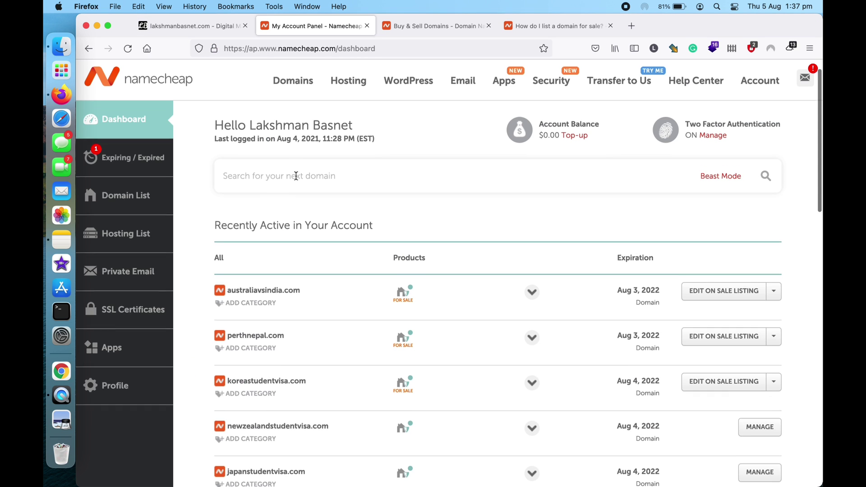
pyautogui.scroll(-2, 305, 189)
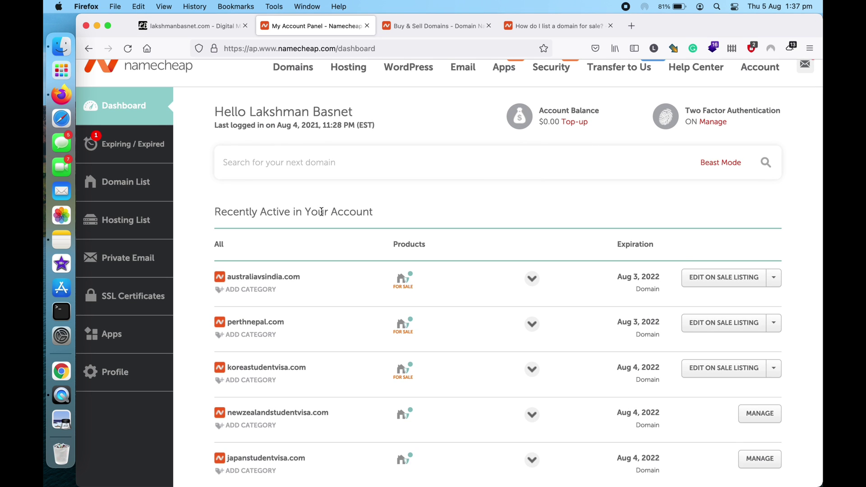
pyautogui.scroll(1, 318, 205)
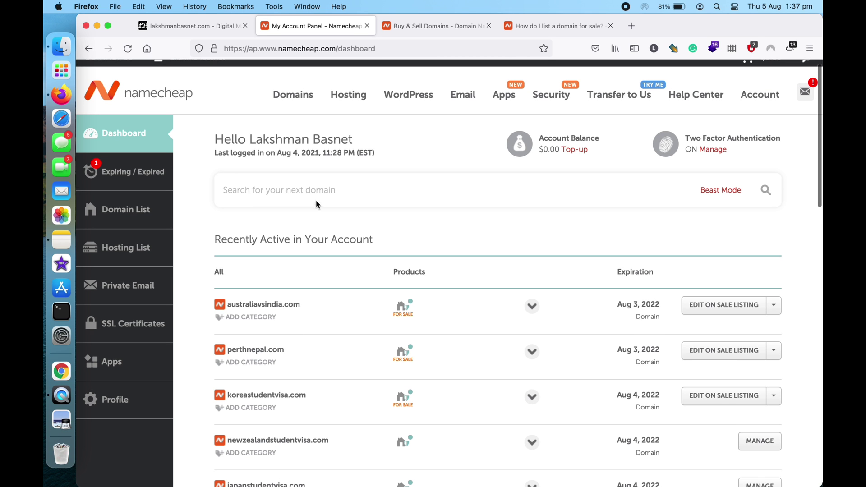
pyautogui.moveTo(162, 115)
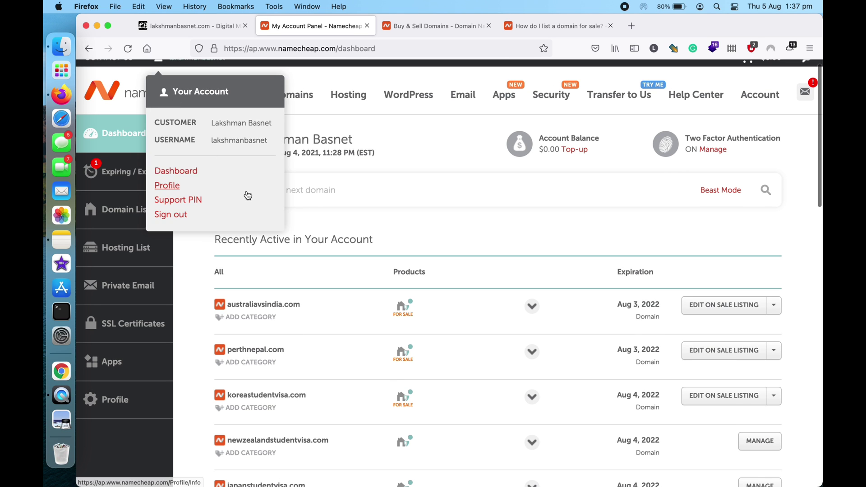
pyautogui.scroll(-1, 343, 211)
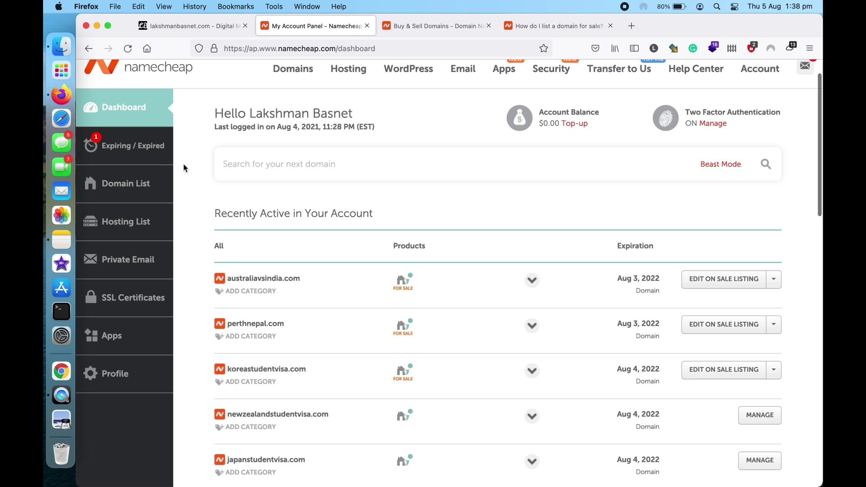
pyautogui.scroll(-1, 209, 204)
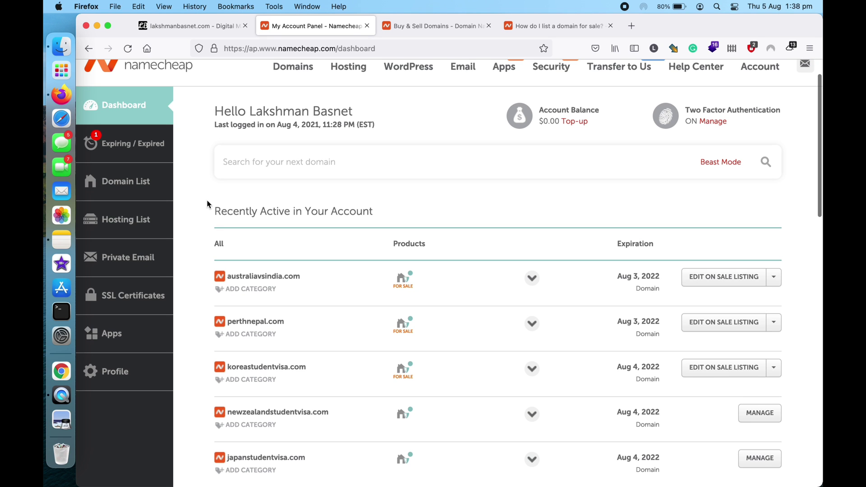
pyautogui.scroll(-2, 364, 363)
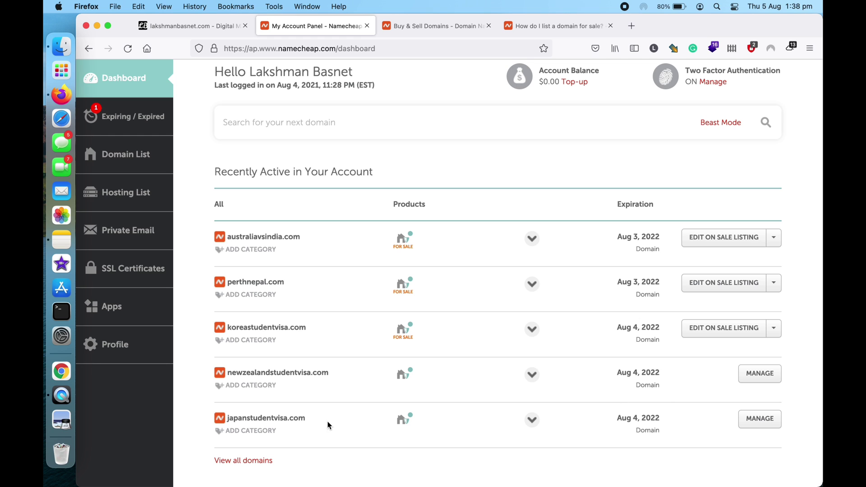
# Find japanstudentvisa.com in the list and expand its row to show its details
pyautogui.doubleClick(280, 418)
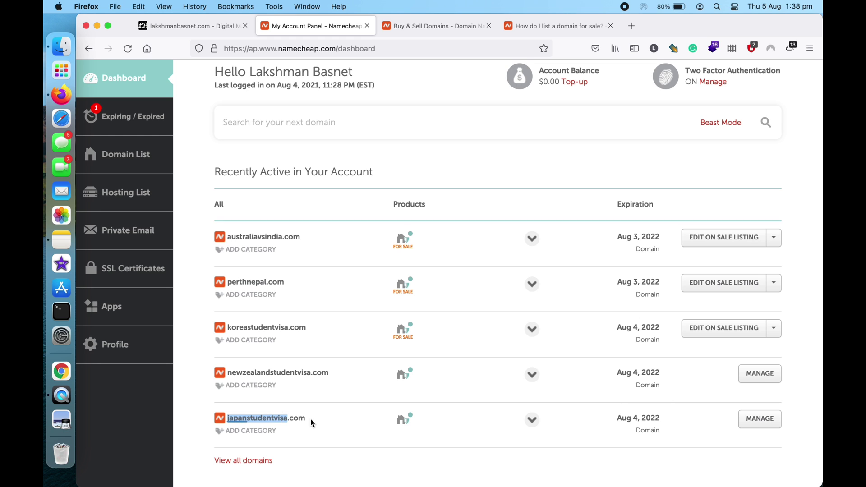
pyautogui.click(276, 415)
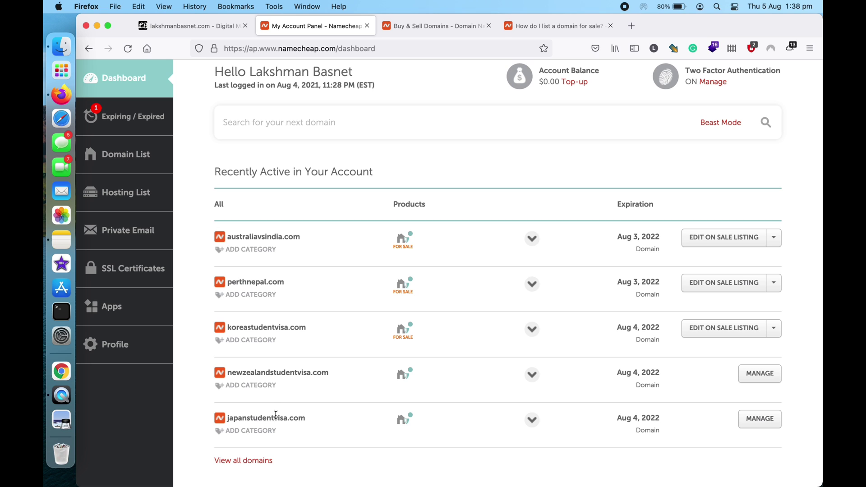
pyautogui.doubleClick(273, 417)
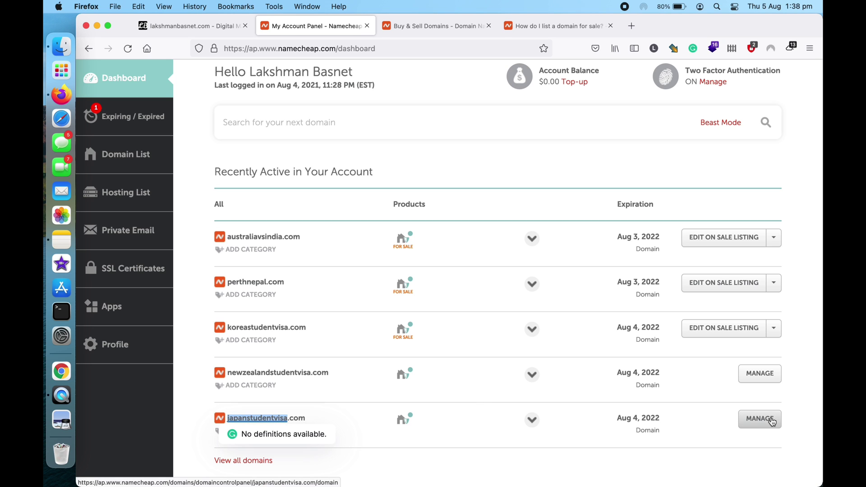
pyautogui.click(535, 424)
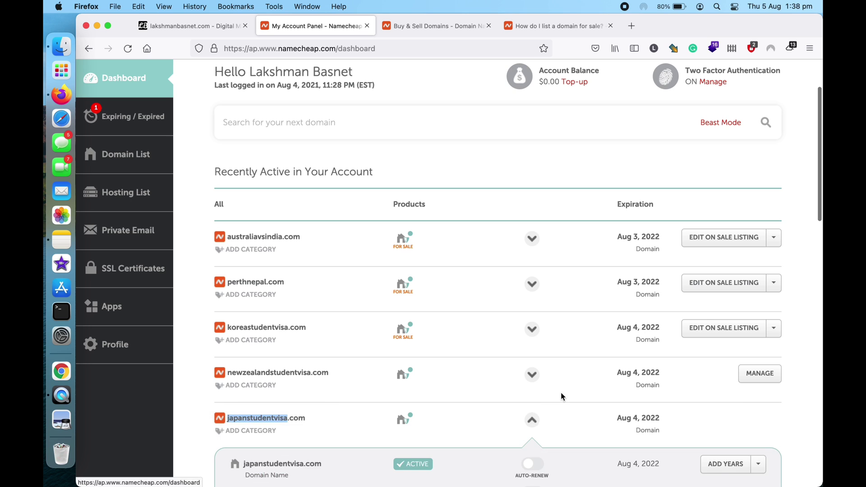
pyautogui.scroll(-2, 563, 394)
pyautogui.scroll(-1, 561, 393)
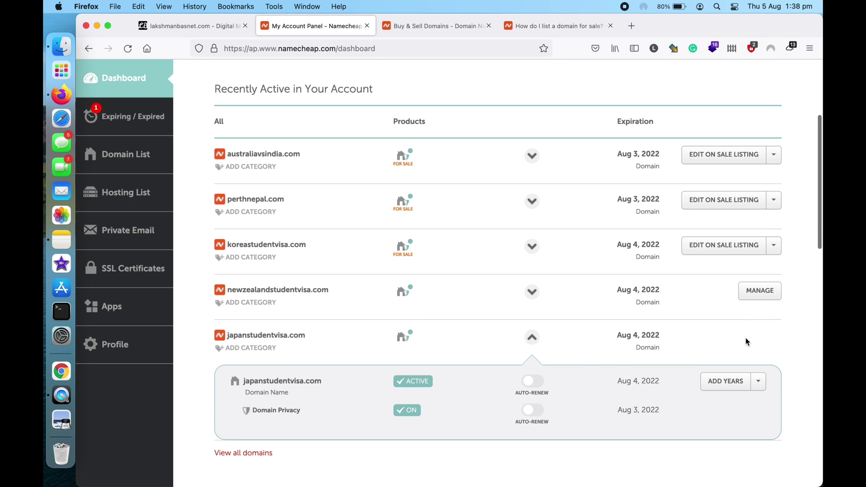
# Open Manage for japanstudentvisa.com and scroll down to Other Domain Settings
pyautogui.click(758, 382)
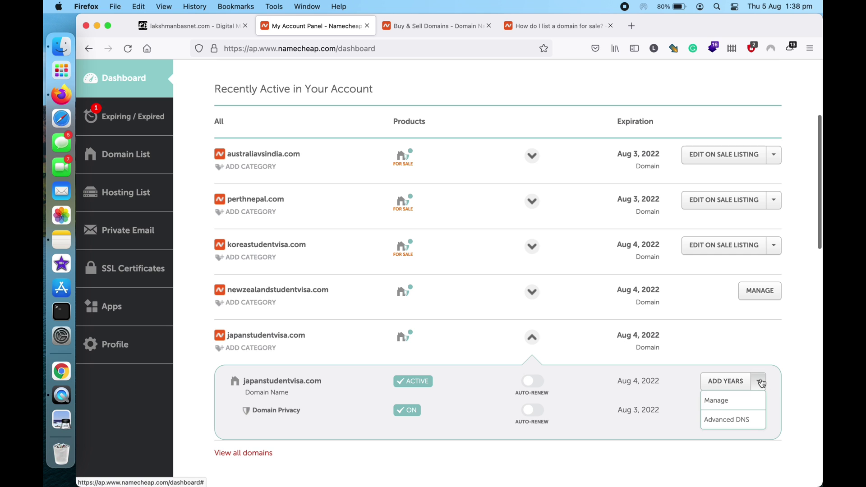
pyautogui.click(732, 401)
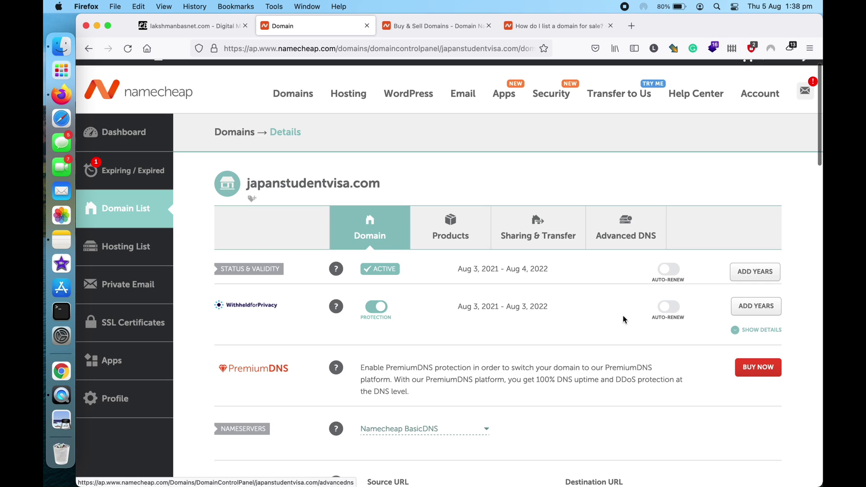
pyautogui.scroll(-4, 623, 315)
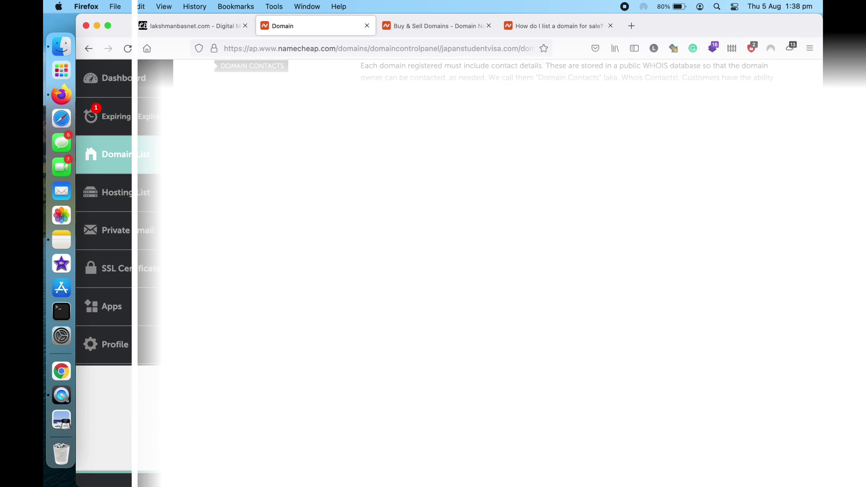
pyautogui.scroll(-5, 623, 319)
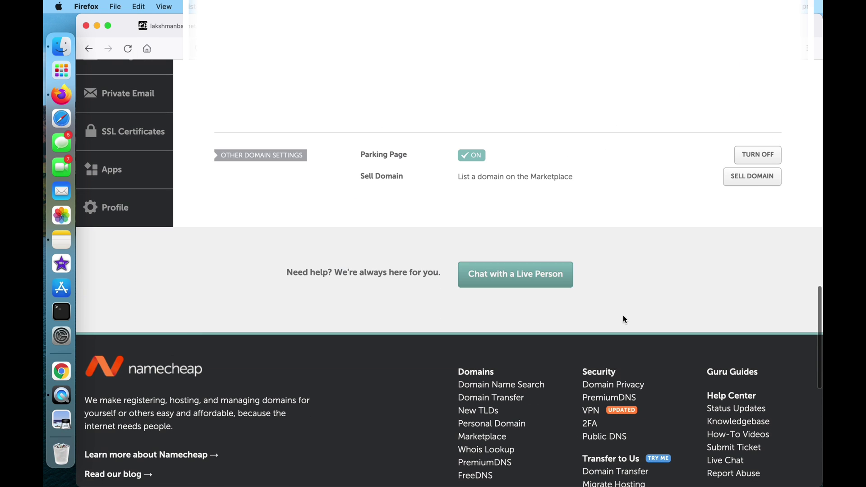
pyautogui.scroll(-1, 625, 320)
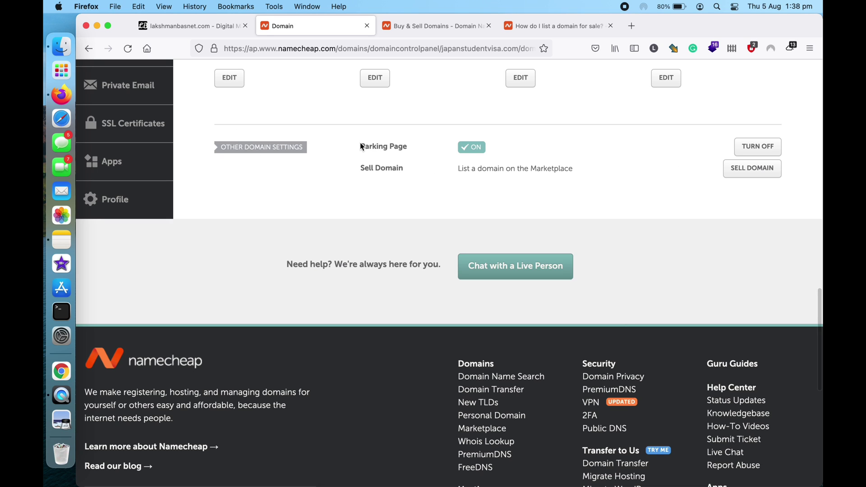
# Load japanstudentvisa.com in a new tab and disable ad blocking for that site
pyautogui.click(636, 26)
pyautogui.write('japanstudent')
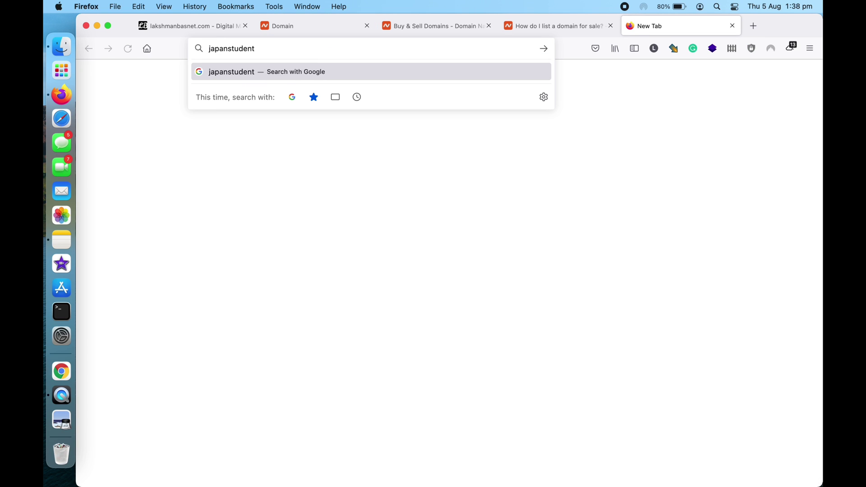
pyautogui.write('visa.com')
pyautogui.press('Return')
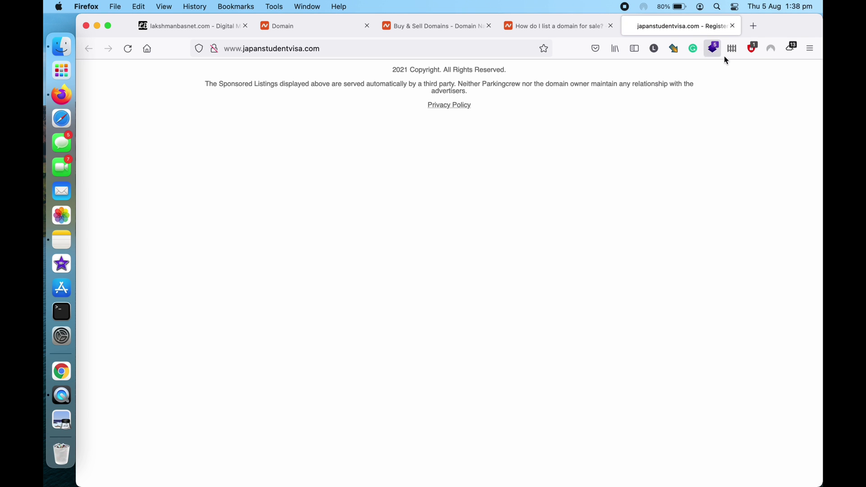
pyautogui.click(752, 48)
pyautogui.click(727, 260)
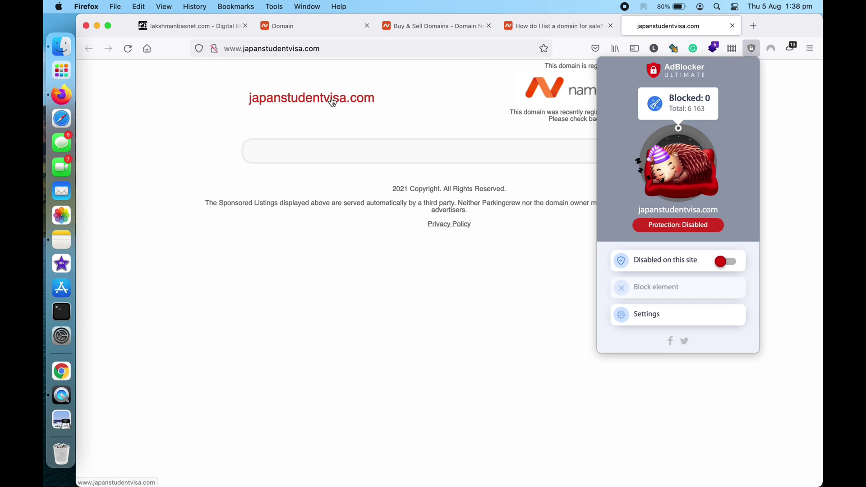
pyautogui.click(352, 131)
# Glance at the listing help article and Marketplace page, then return to the domain panel
pyautogui.click(558, 24)
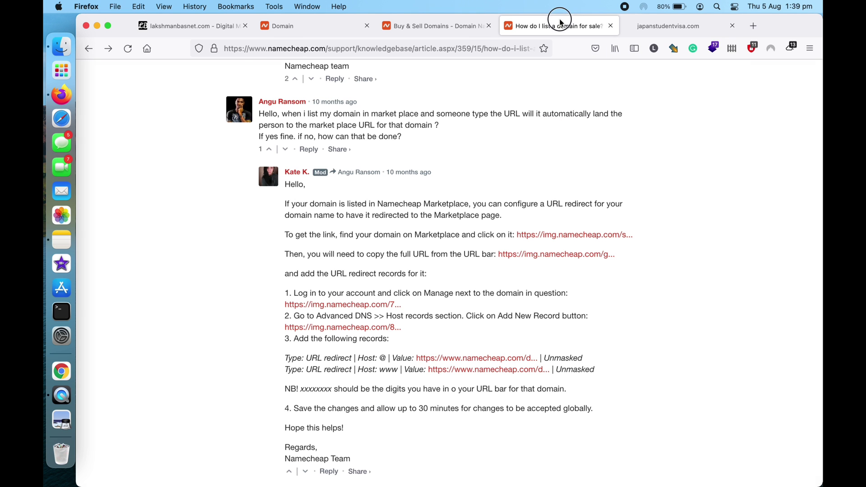
pyautogui.click(441, 26)
pyautogui.click(332, 28)
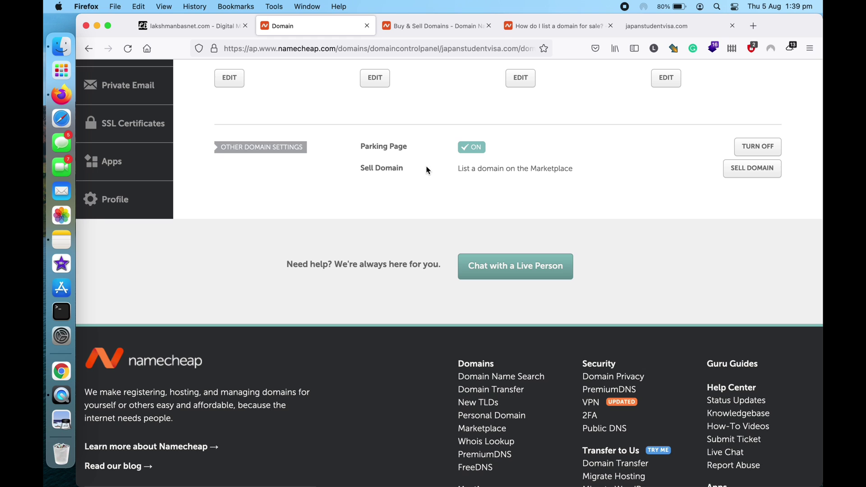
# Start a Marketplace sale listing for japanstudentvisa.com and review the sell form
pyautogui.click(746, 175)
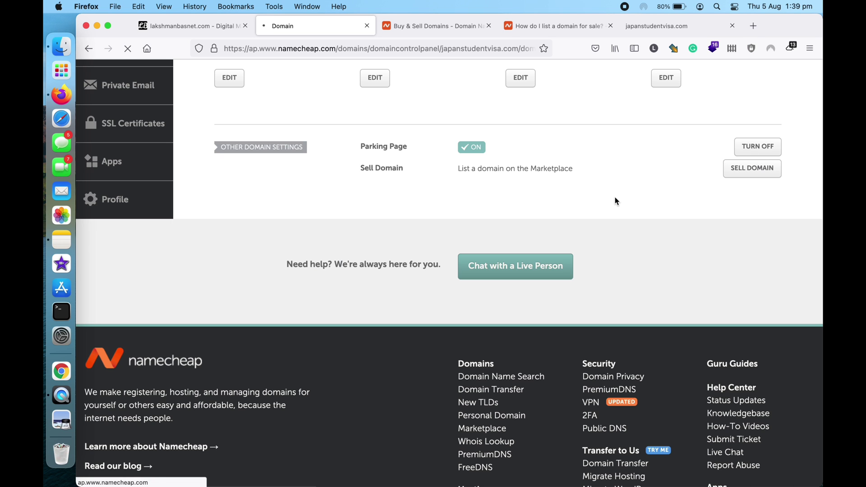
pyautogui.scroll(-2, 553, 218)
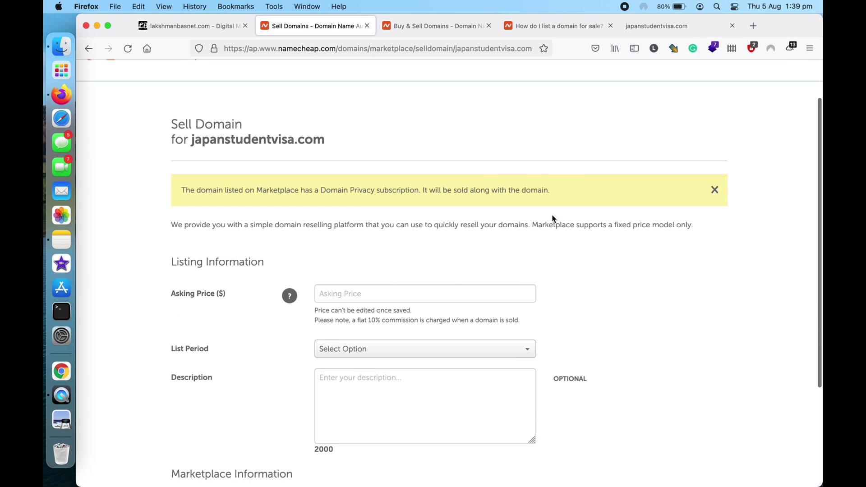
pyautogui.scroll(-1, 447, 286)
pyautogui.moveTo(289, 266)
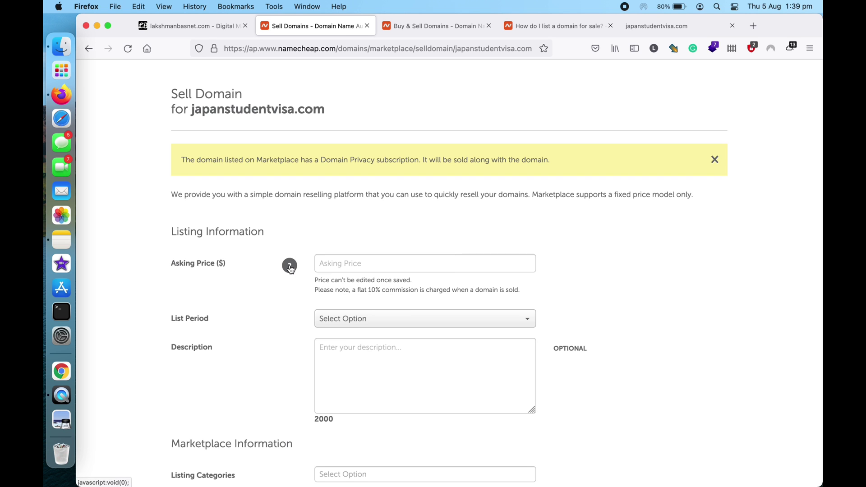
pyautogui.scroll(-5, 289, 253)
pyautogui.scroll(3, 286, 238)
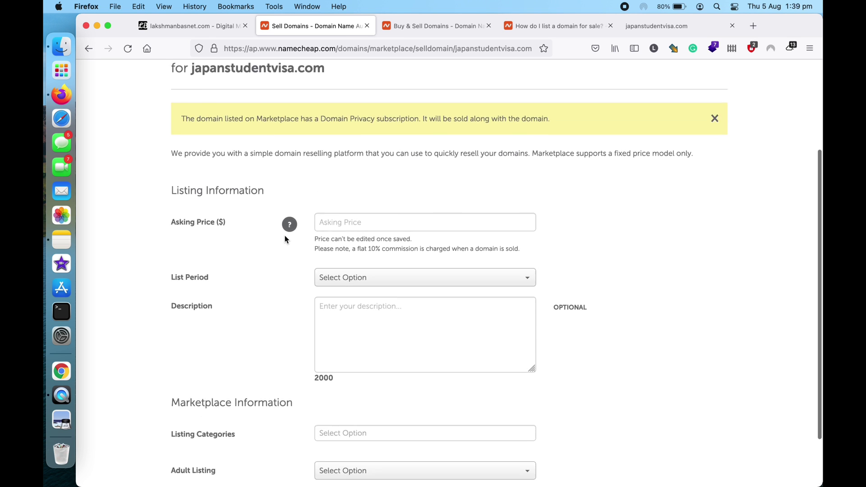
pyautogui.scroll(3, 316, 238)
pyautogui.scroll(-2, 394, 207)
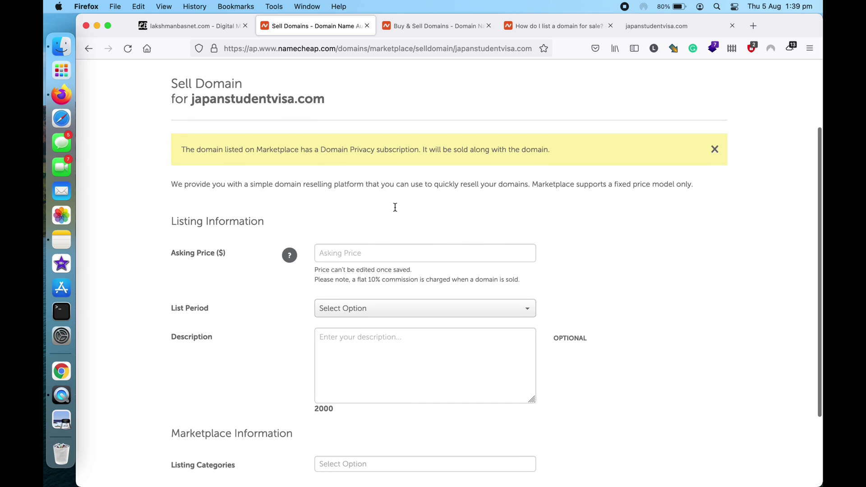
# Enter an asking price of 355 and check the price and commission note
pyautogui.click(375, 240)
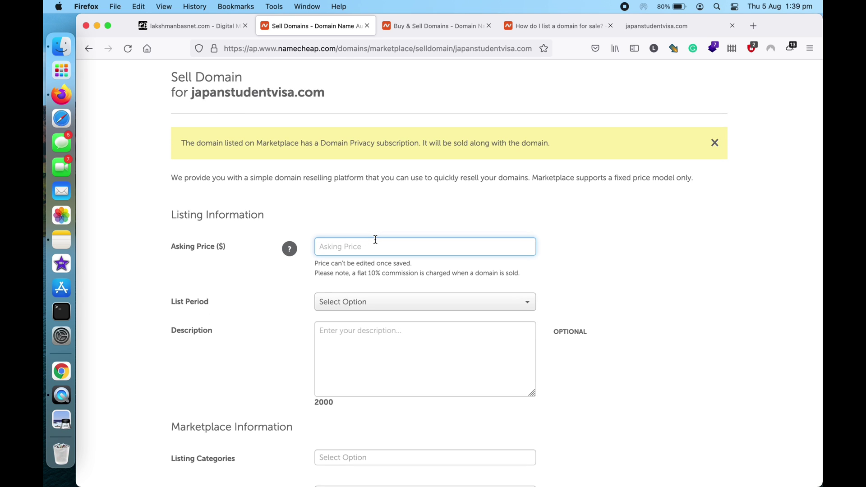
pyautogui.write('300')
pyautogui.press('BackSpace')
pyautogui.write('55')
pyautogui.scroll(-2, 291, 299)
pyautogui.moveTo(330, 226); pyautogui.dragTo(424, 234)
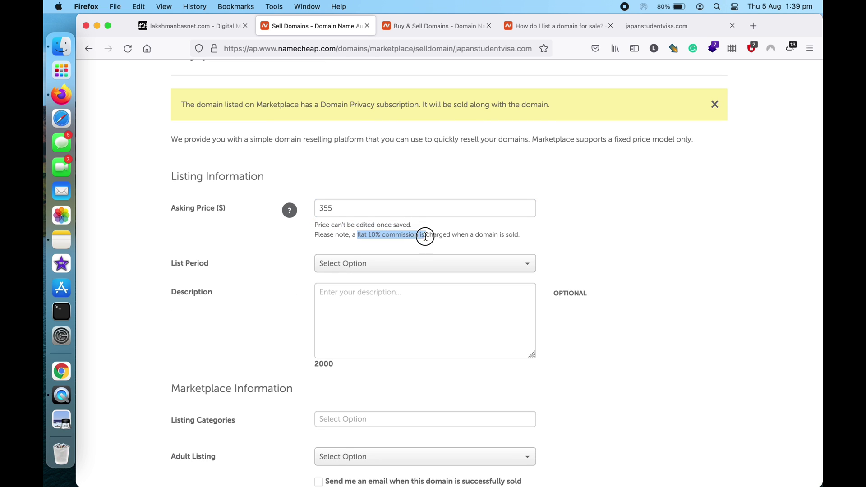
pyautogui.scroll(-1, 256, 236)
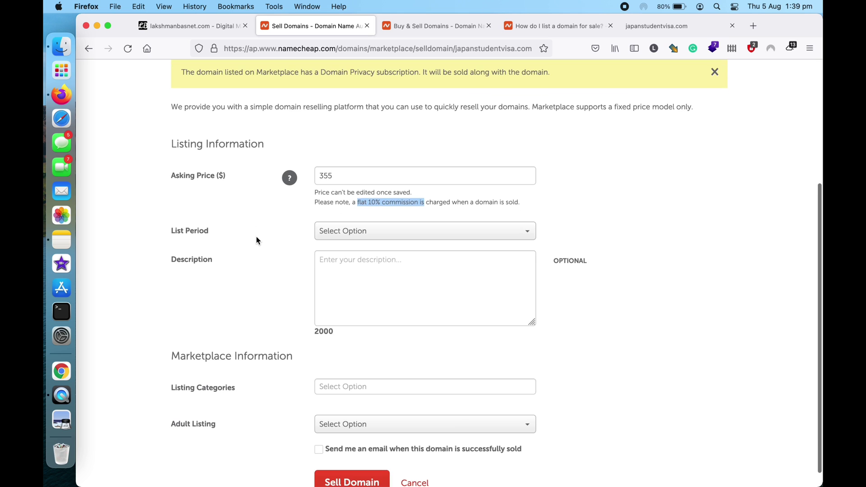
# Set the list period to 15 days
pyautogui.hotkey('shift', 'Tab')
pyautogui.click(352, 236)
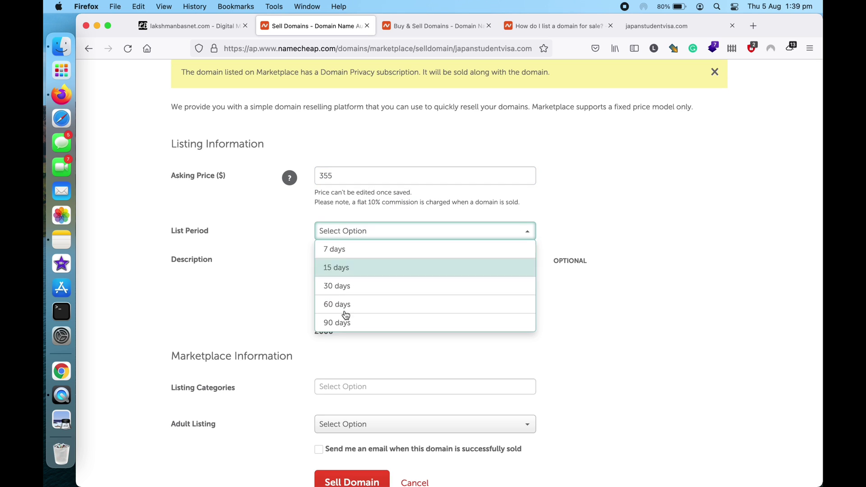
pyautogui.click(349, 277)
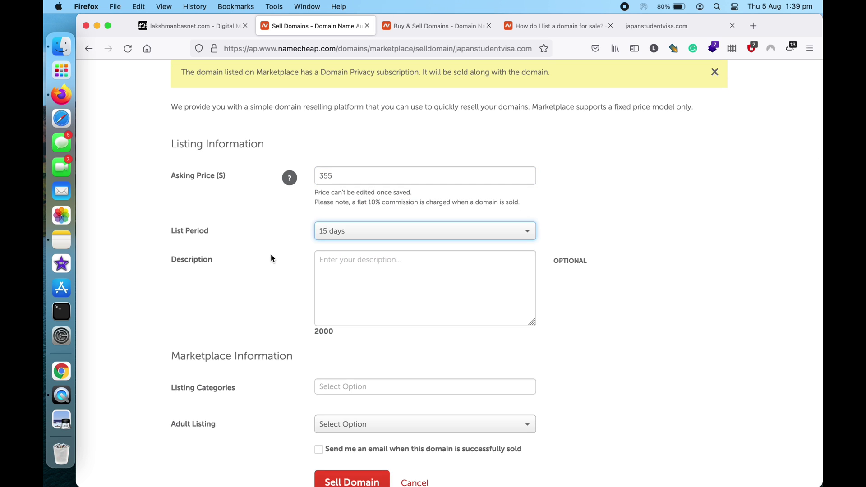
pyautogui.scroll(-1, 271, 257)
# Write a listing description about a Japanese student visa website
pyautogui.click(357, 249)
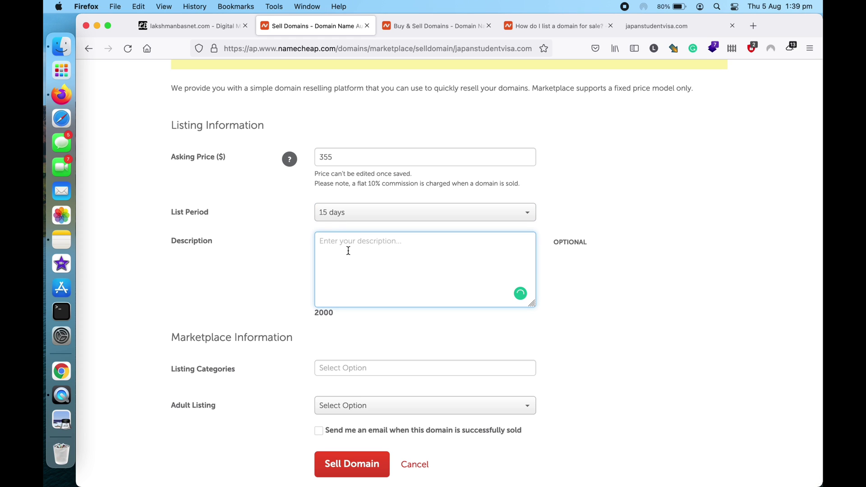
pyautogui.write('Website')
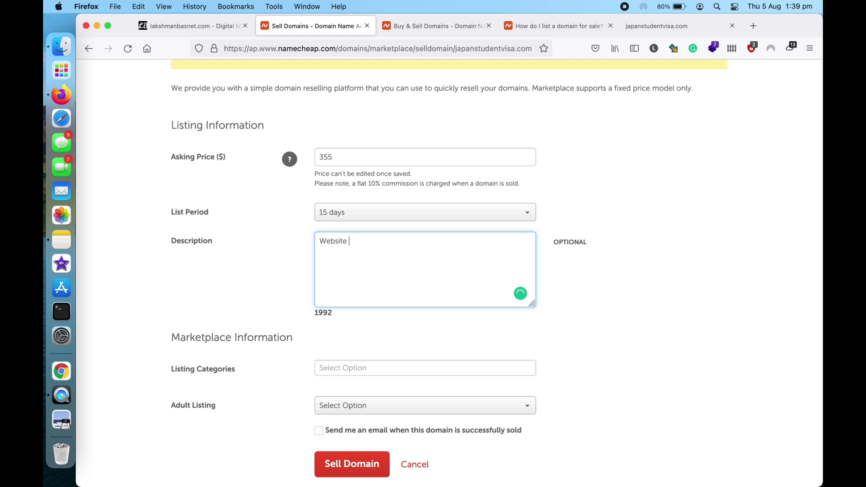
pyautogui.write(' fore')
pyautogui.press('BackSpace')
pyautogui.press('BackSpace')
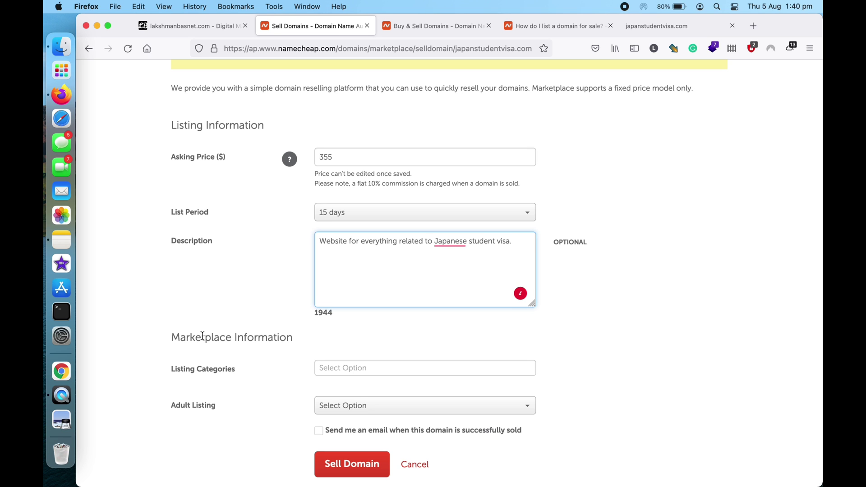
pyautogui.moveTo(446, 247)
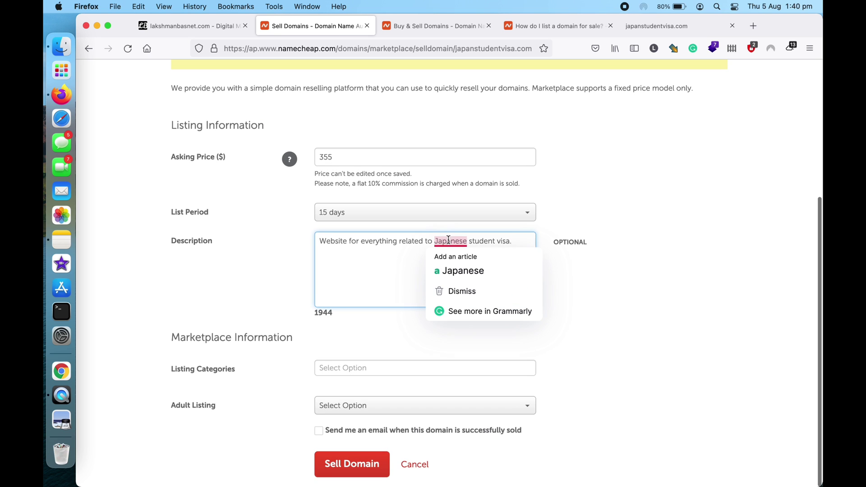
pyautogui.click(449, 267)
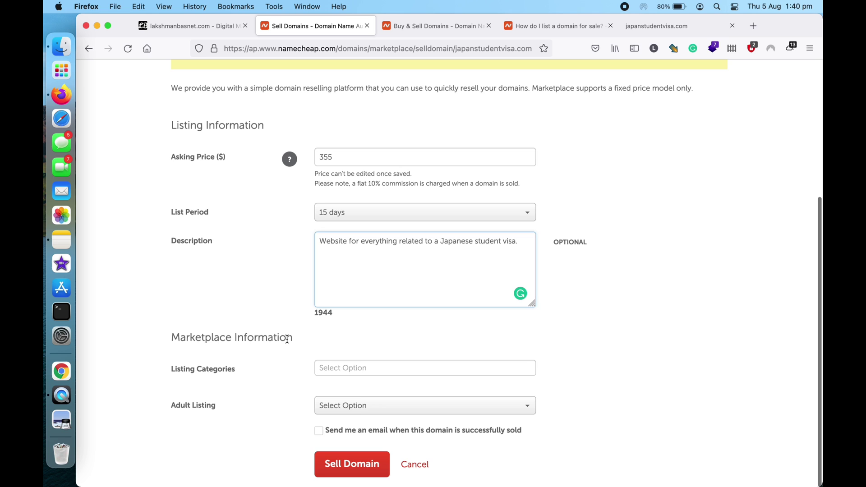
# Choose Education and Travel as the listing categories
pyautogui.click(334, 369)
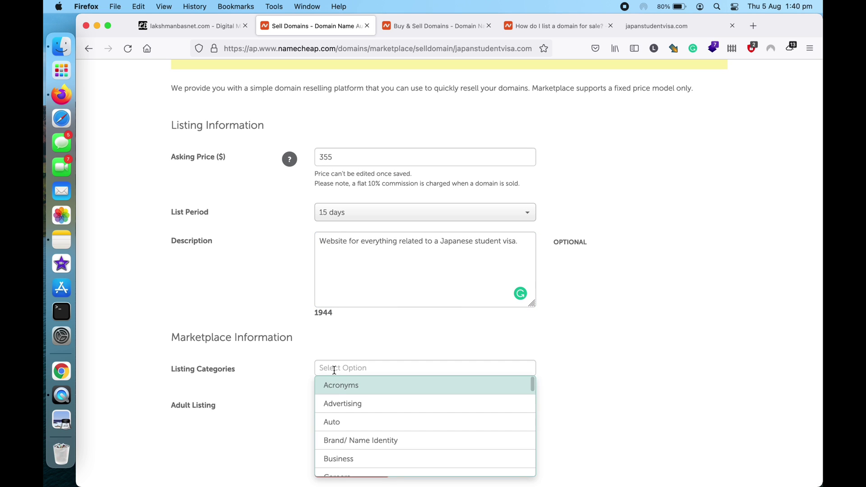
pyautogui.scroll(-5, 339, 406)
pyautogui.scroll(-10, 339, 408)
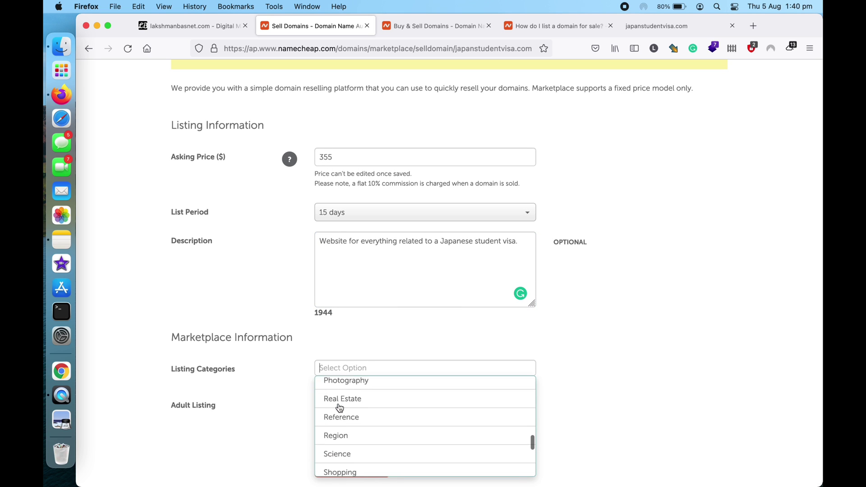
pyautogui.scroll(10, 340, 409)
pyautogui.scroll(2, 339, 406)
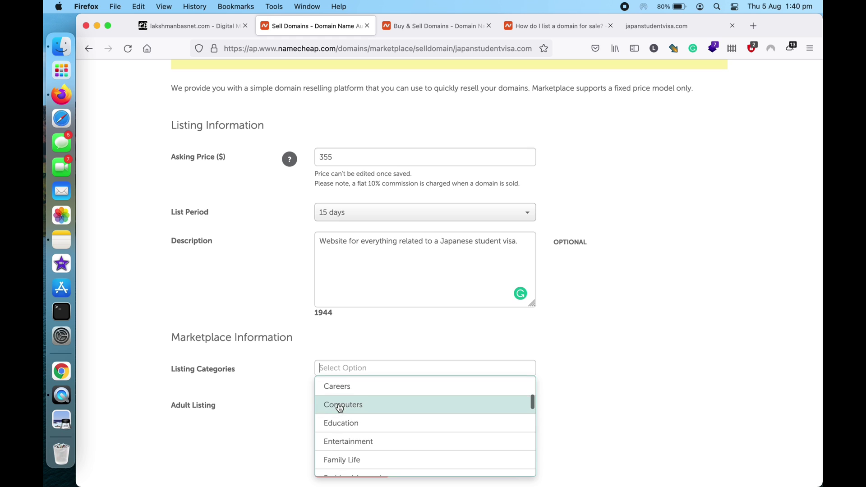
pyautogui.click(336, 404)
pyautogui.click(398, 370)
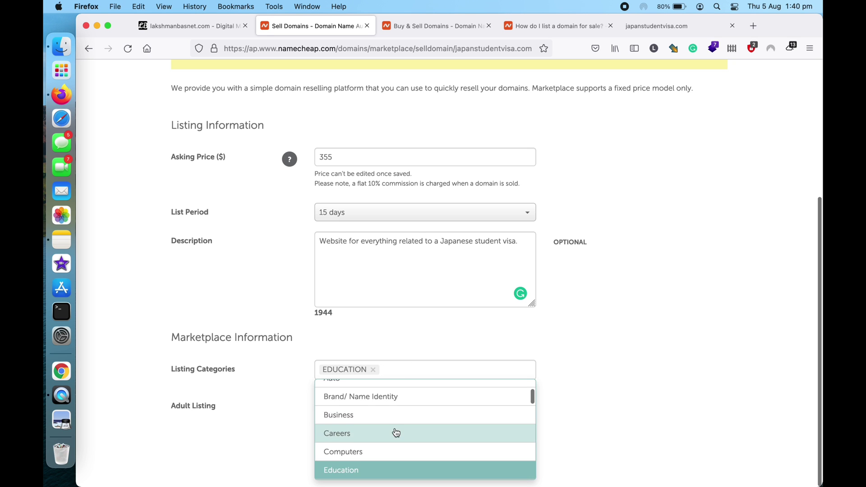
pyautogui.scroll(-8, 397, 432)
pyautogui.scroll(-6, 397, 433)
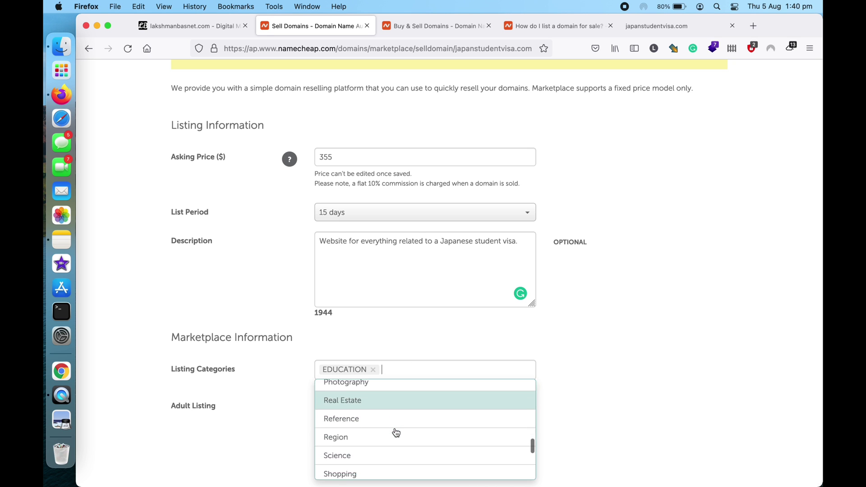
pyautogui.click(390, 445)
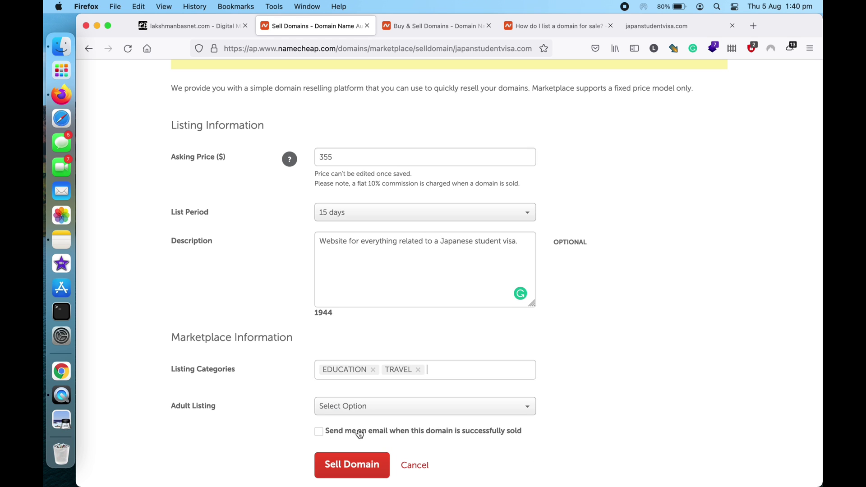
# Set Adult Listing to No, enable the sale email alert, and submit the listing
pyautogui.click(340, 404)
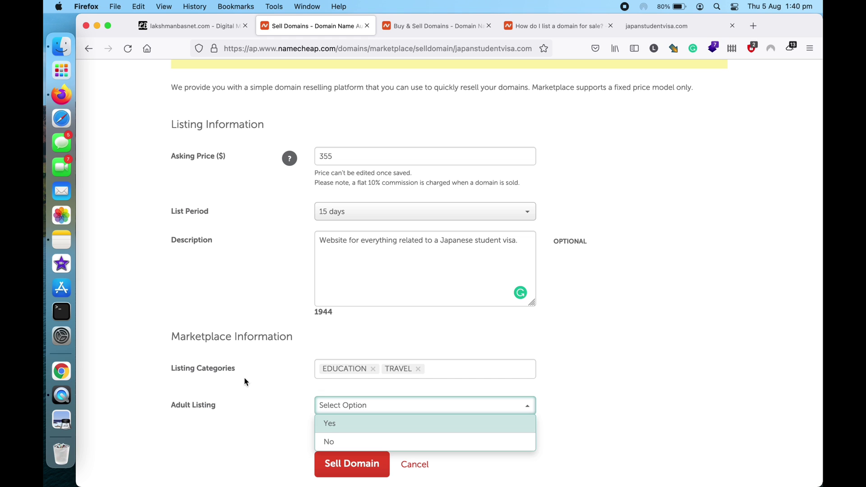
pyautogui.click(330, 442)
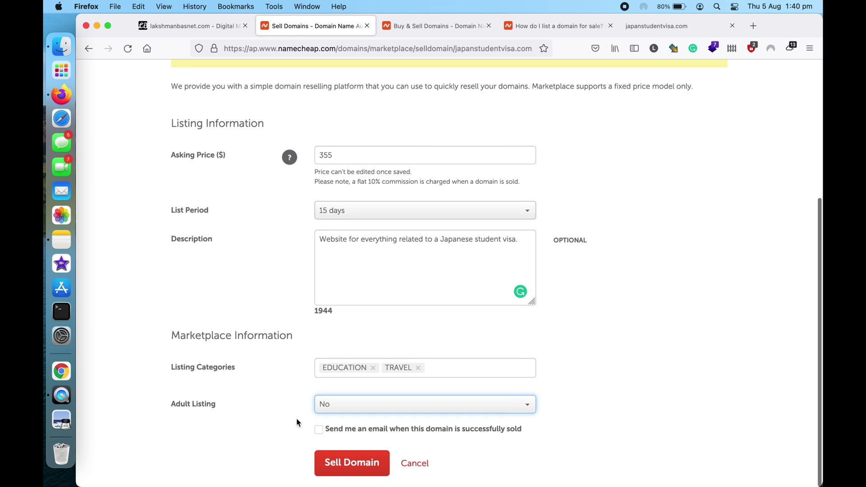
pyautogui.click(324, 433)
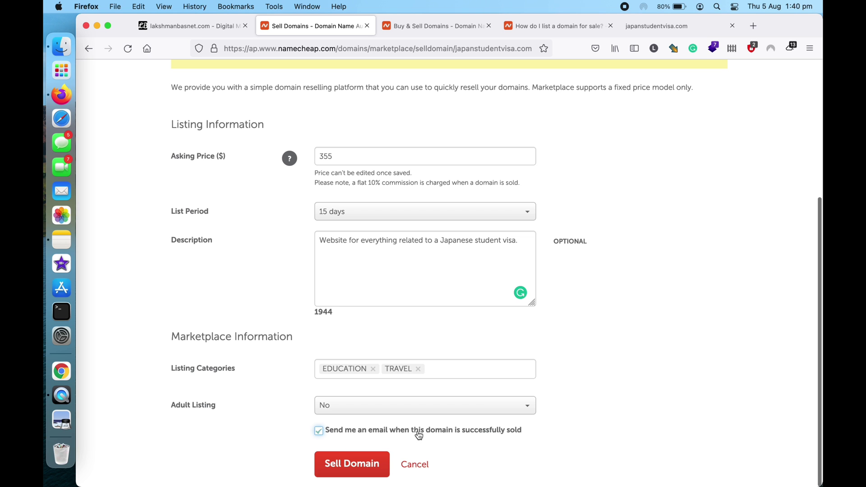
pyautogui.scroll(-2, 402, 441)
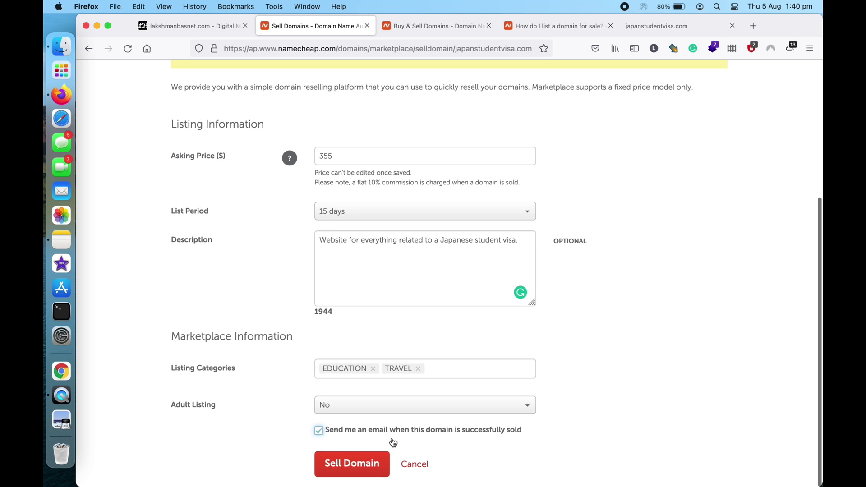
pyautogui.click(363, 465)
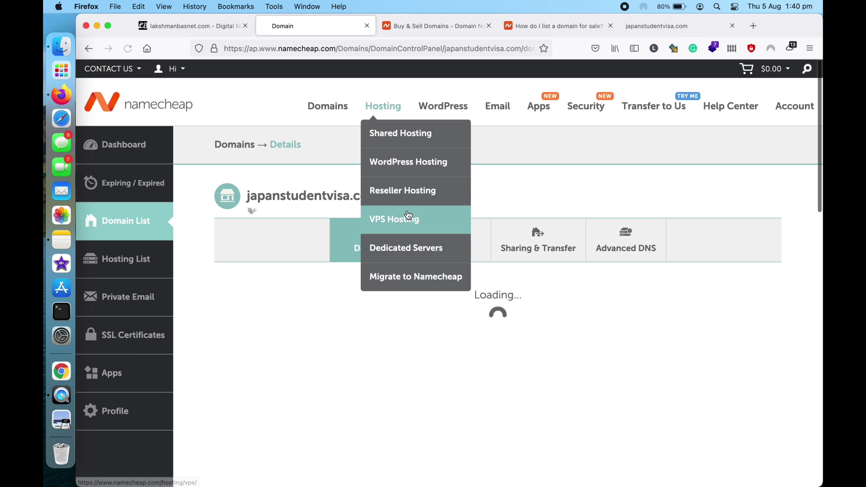
# Confirm on the dashboard that japanstudentvisa.com shows For Sale, then view the domain's tab
pyautogui.scroll(-3, 324, 205)
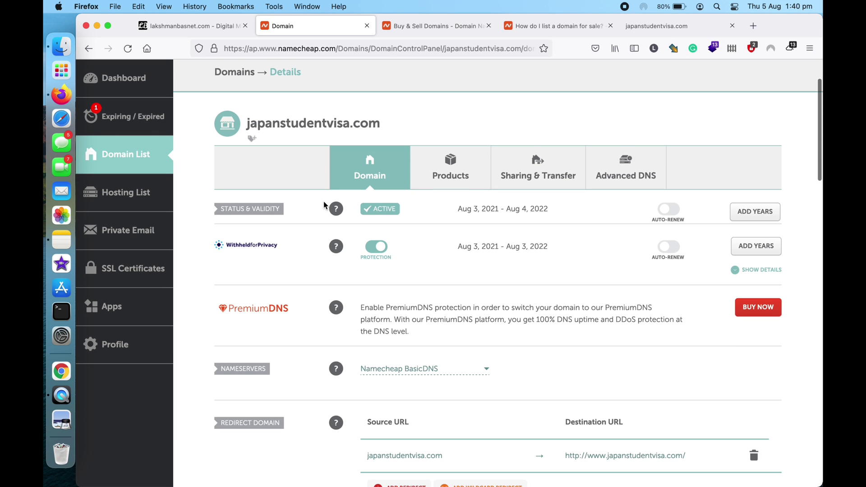
pyautogui.scroll(3, 323, 201)
pyautogui.click(130, 128)
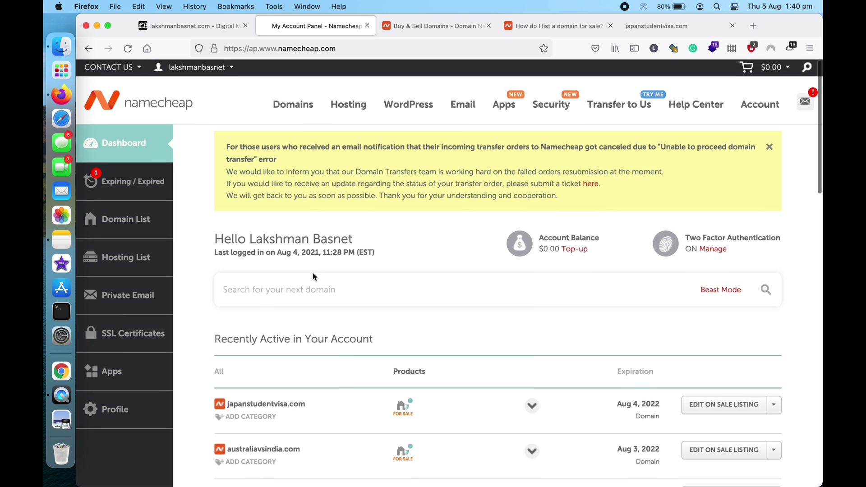
pyautogui.scroll(-4, 314, 276)
pyautogui.moveTo(405, 334)
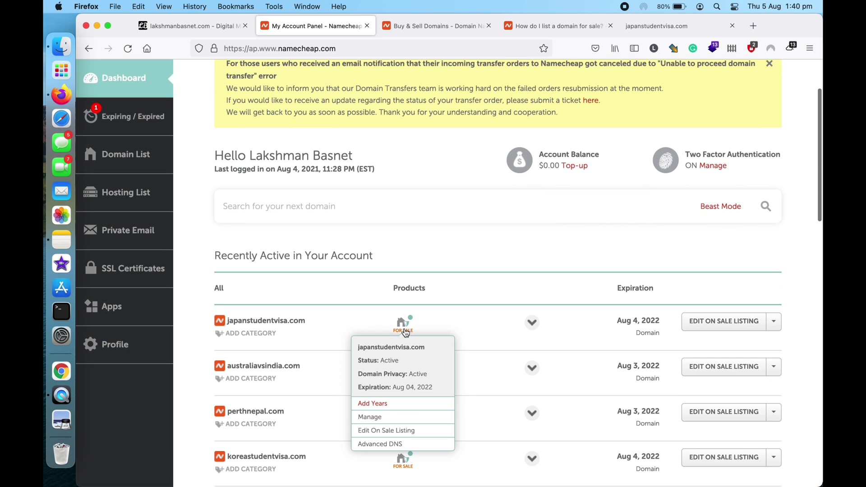
pyautogui.scroll(4, 449, 323)
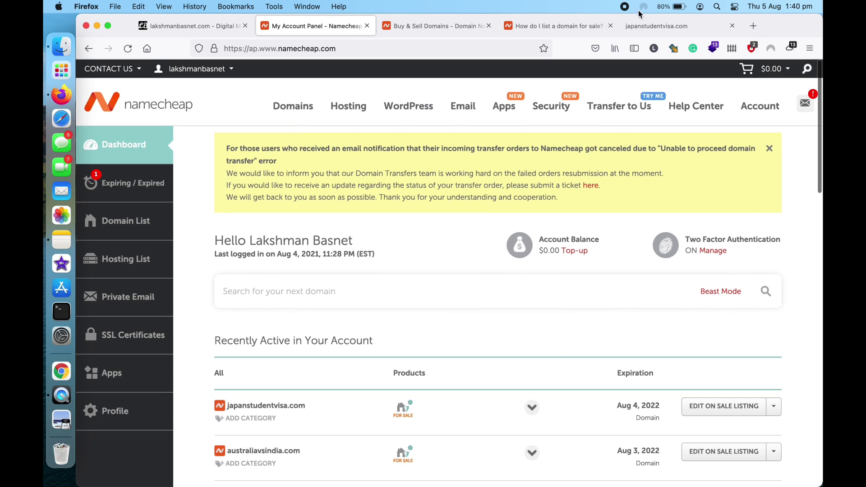
pyautogui.click(651, 26)
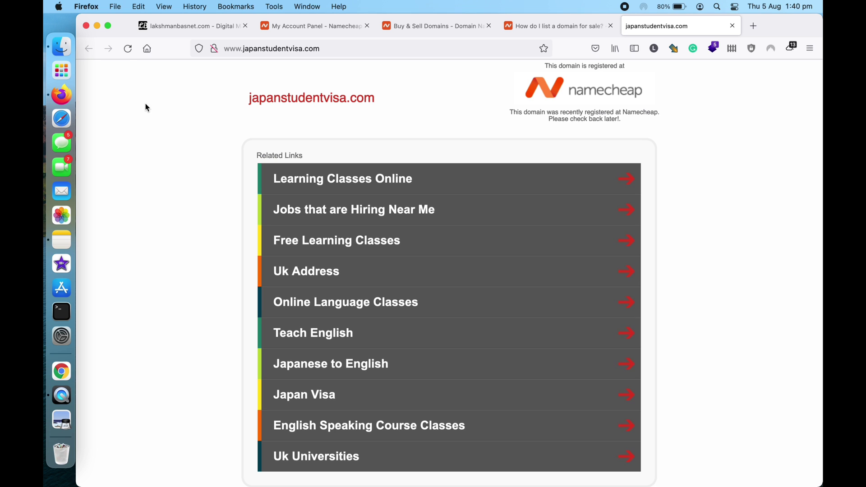
pyautogui.click(129, 51)
# Open the Domain Marketplace from the dashboard and paste into its search field
pyautogui.click(345, 28)
pyautogui.moveTo(311, 111)
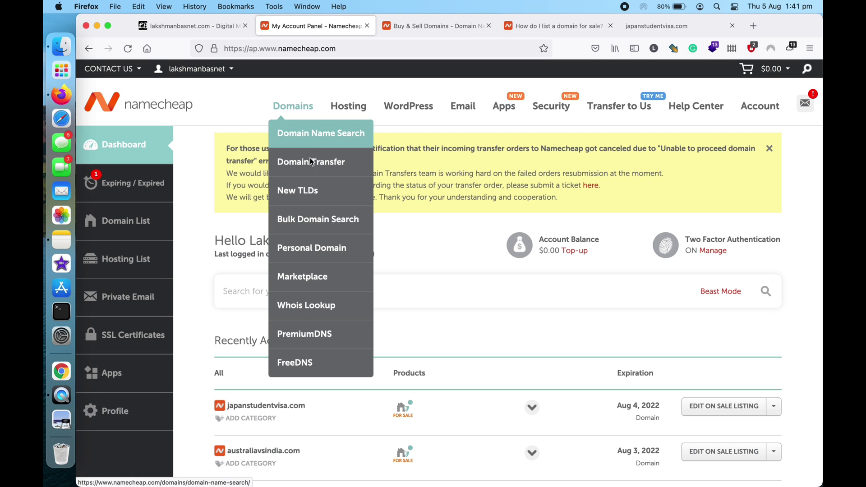
pyautogui.click(318, 278)
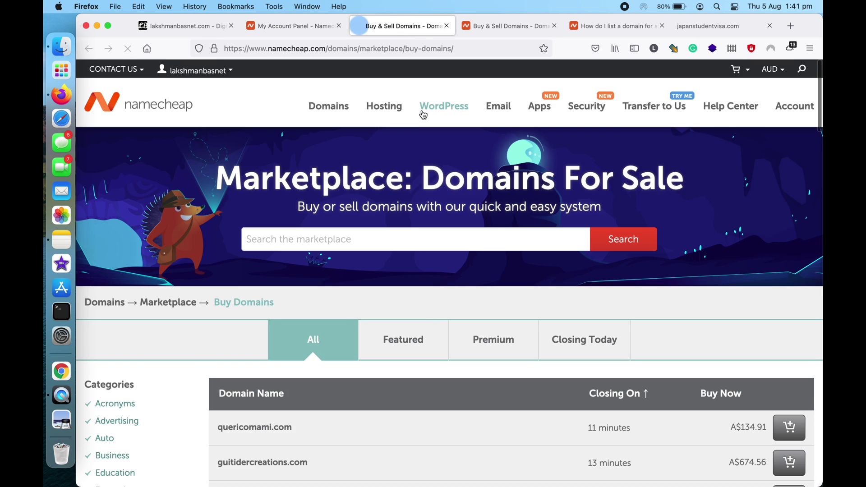
pyautogui.click(354, 240)
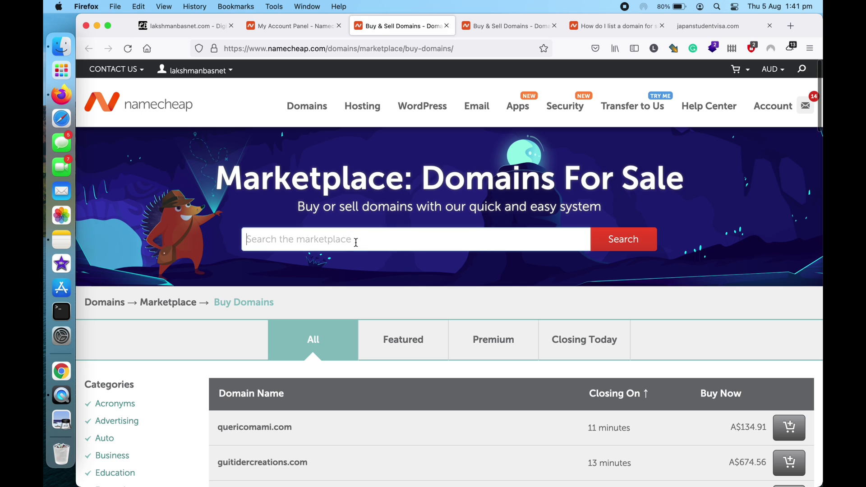
pyautogui.write('koreastudentvisa.com')
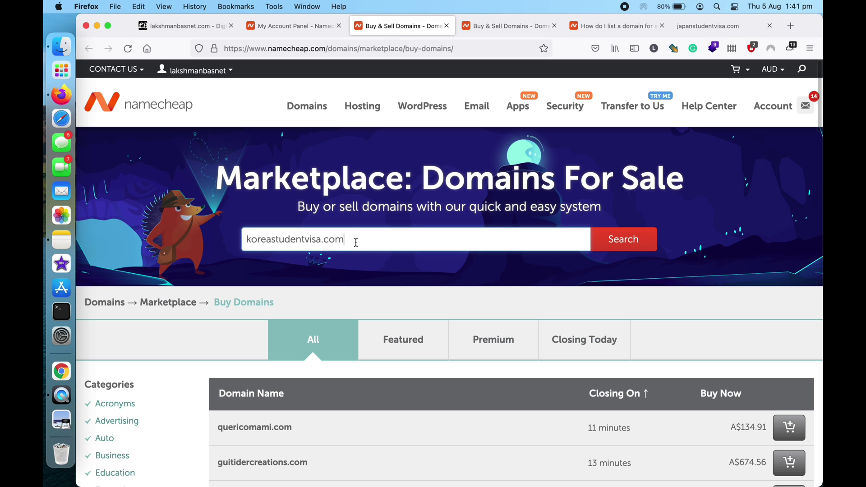
pyautogui.tripleClick(311, 241)
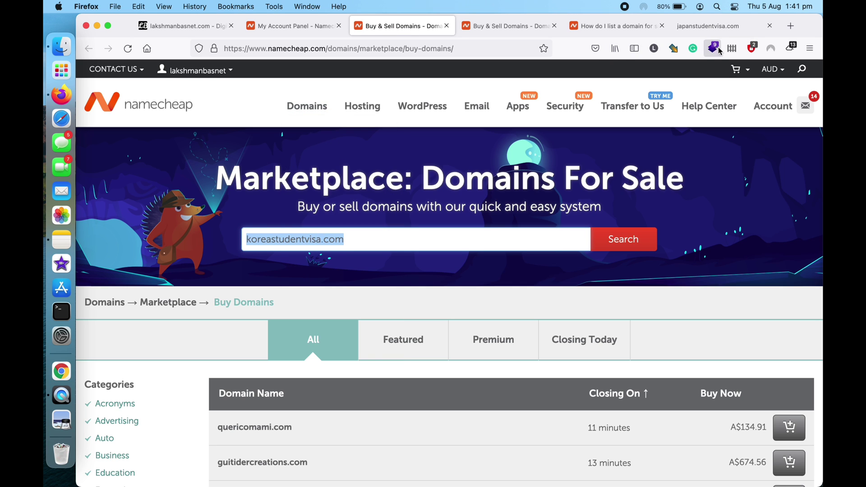
pyautogui.click(714, 27)
pyautogui.click(335, 51)
pyautogui.press('super+c')
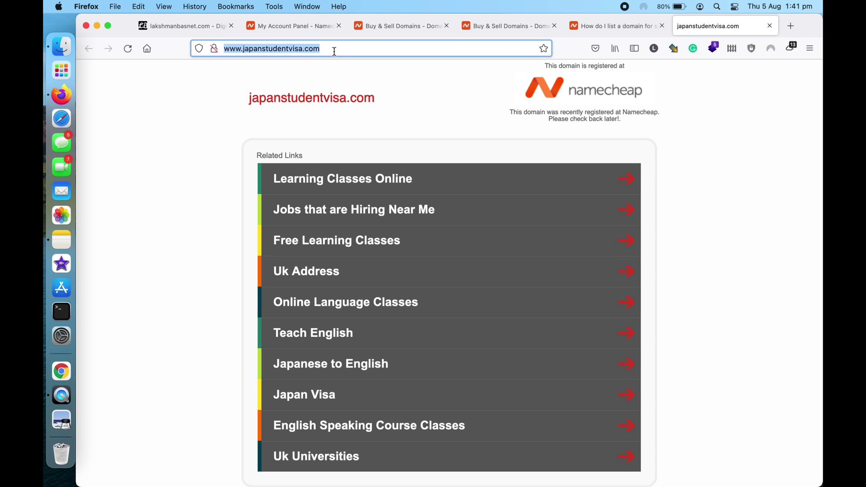
pyautogui.click(294, 26)
pyautogui.click(396, 30)
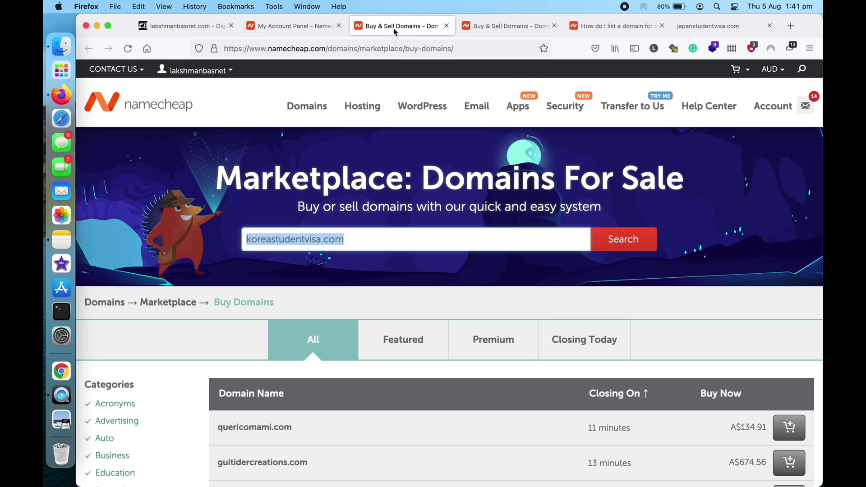
pyautogui.press('super+v')
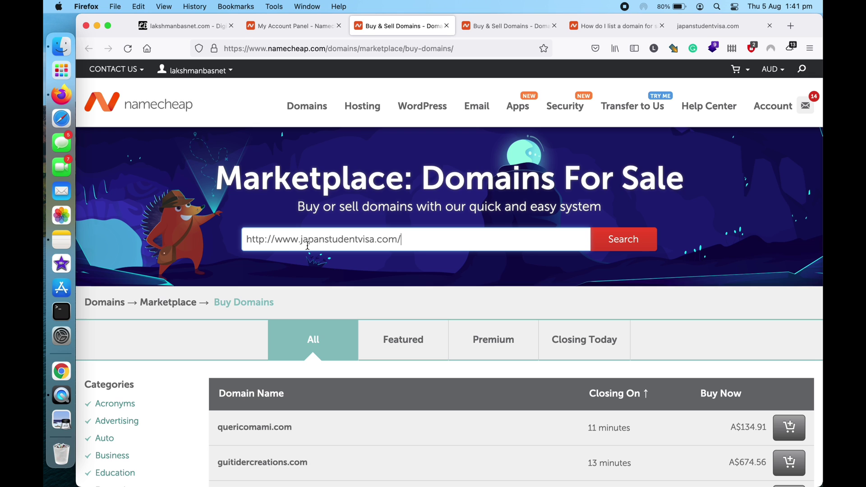
pyautogui.moveTo(276, 243); pyautogui.dragTo(221, 241)
pyautogui.press('BackSpace')
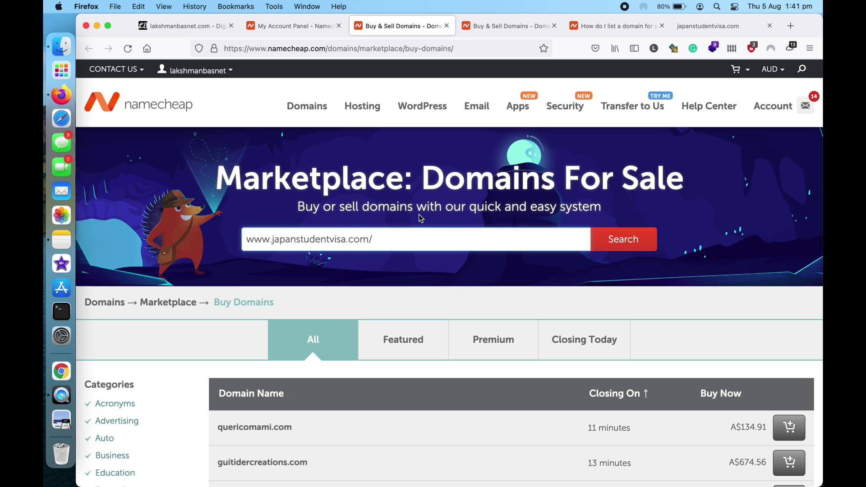
pyautogui.click(643, 239)
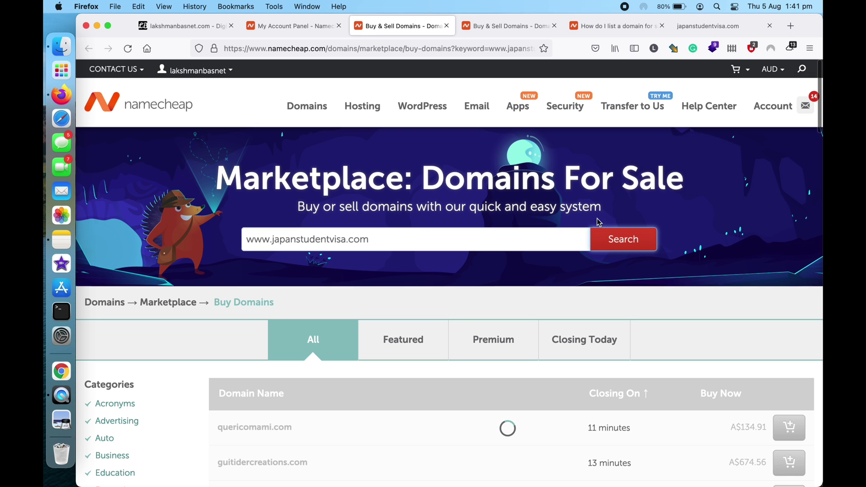
pyautogui.scroll(-3, 574, 203)
pyautogui.scroll(-2, 576, 209)
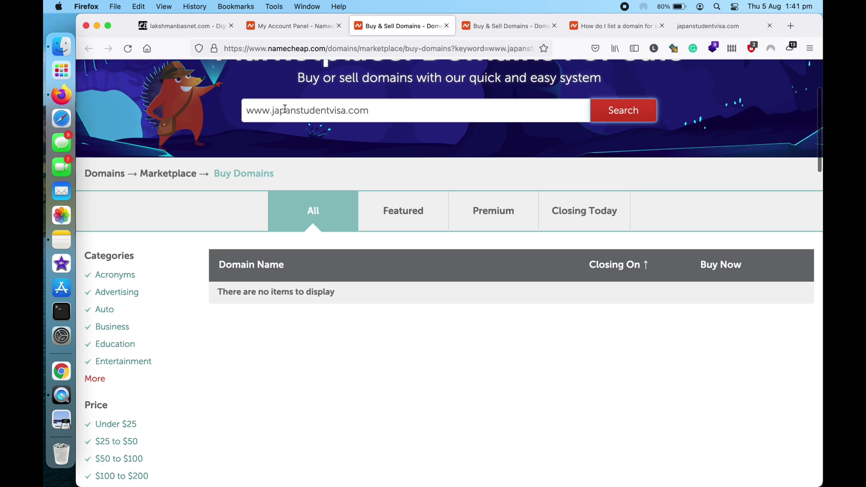
pyautogui.moveTo(274, 113); pyautogui.dragTo(245, 110)
pyautogui.press('BackSpace')
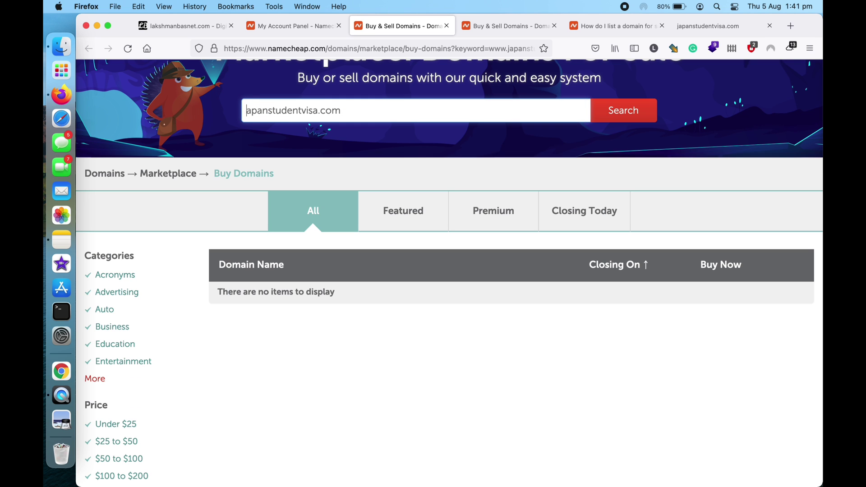
pyautogui.click(622, 112)
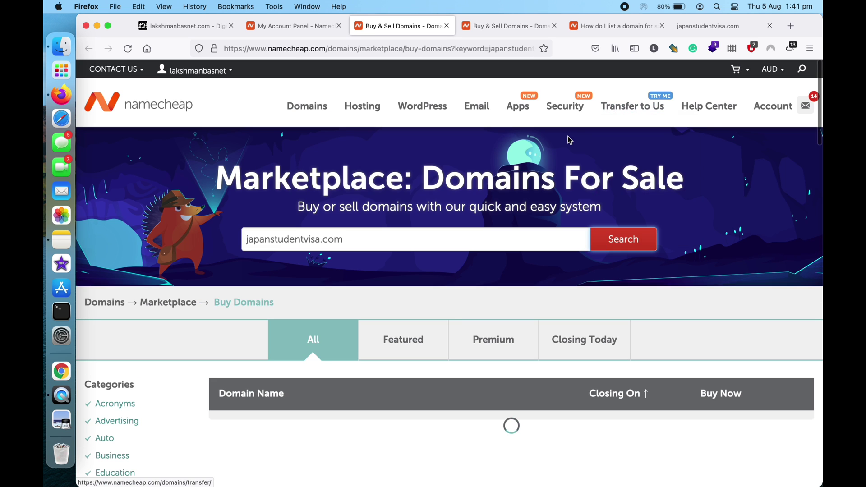
pyautogui.scroll(-4, 458, 213)
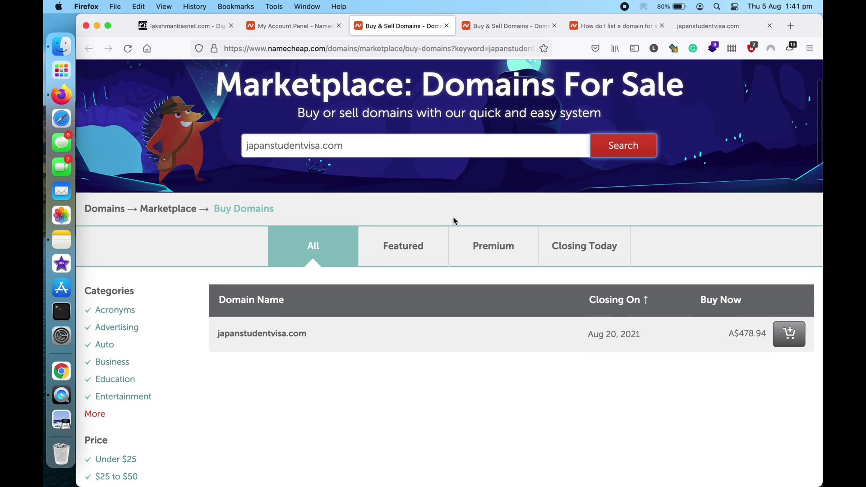
pyautogui.click(287, 334)
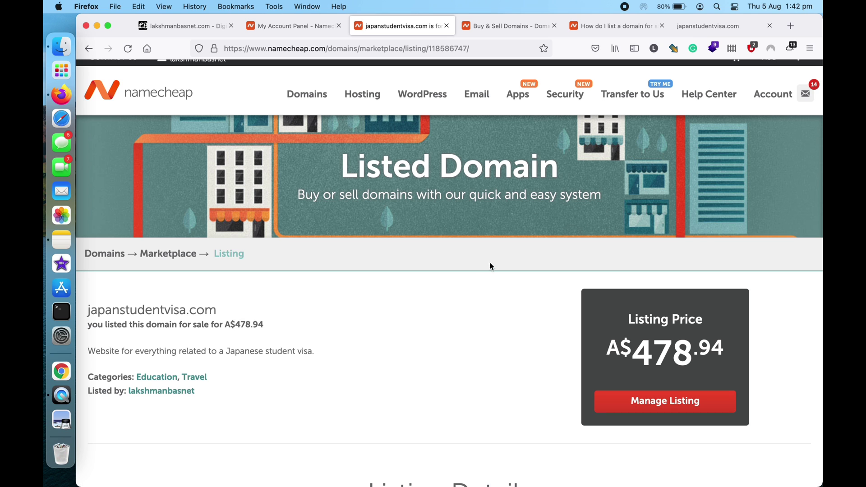
pyautogui.click(397, 47)
pyautogui.press('super+c')
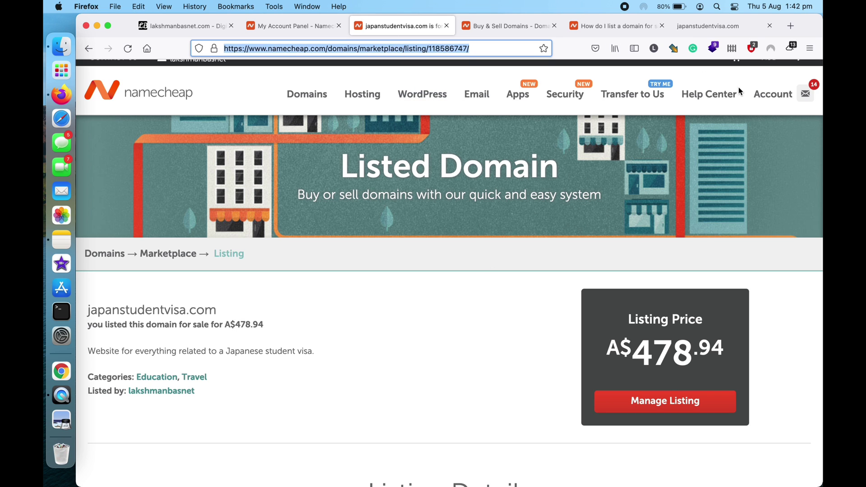
pyautogui.click(810, 48)
pyautogui.click(740, 131)
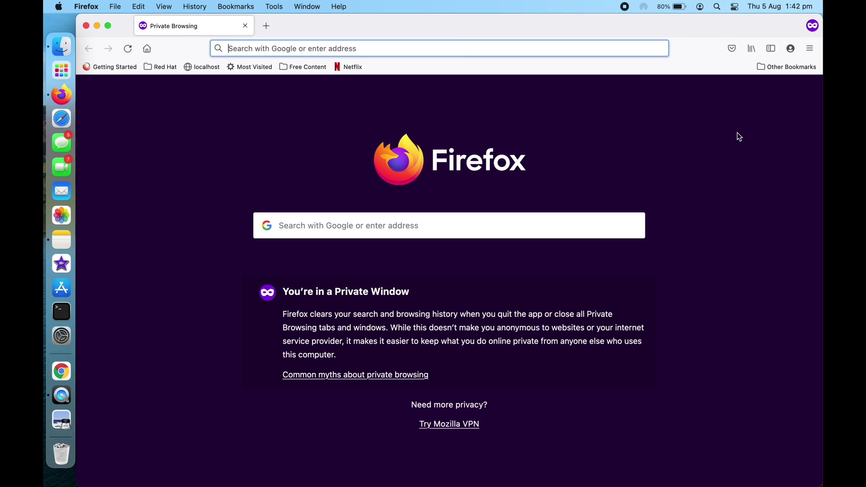
pyautogui.press('super+v')
pyautogui.press('Return')
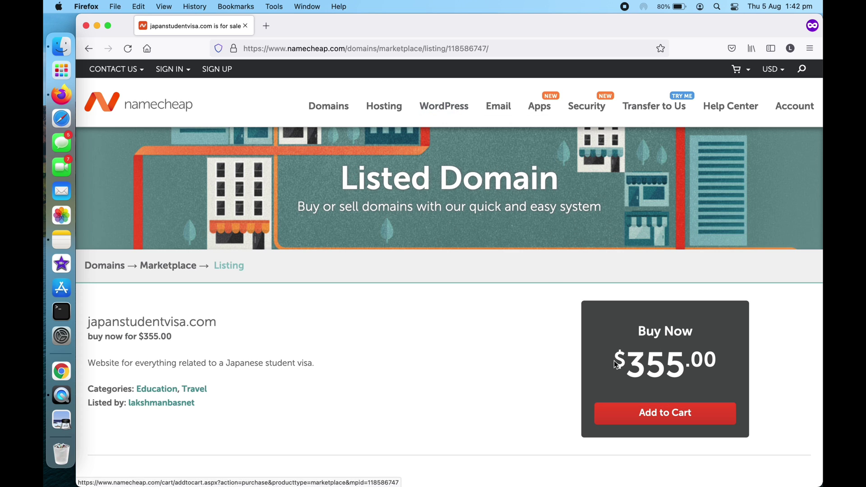
pyautogui.moveTo(614, 361); pyautogui.dragTo(719, 370)
pyautogui.click(660, 354)
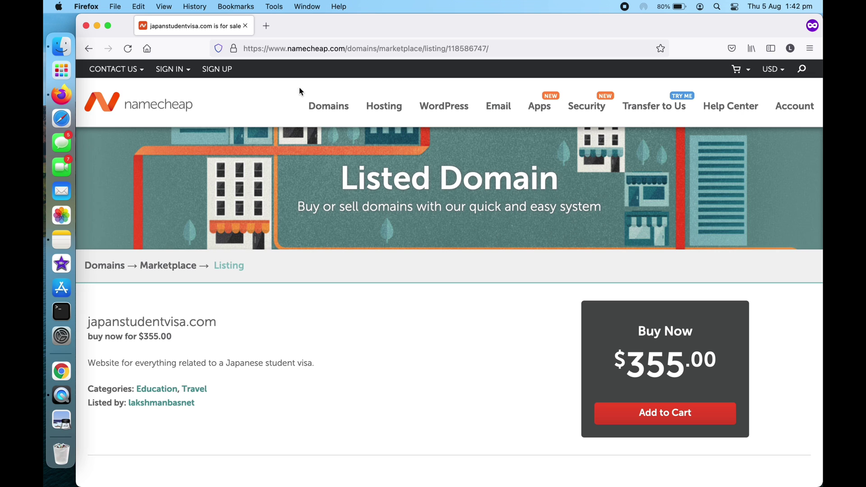
pyautogui.click(245, 25)
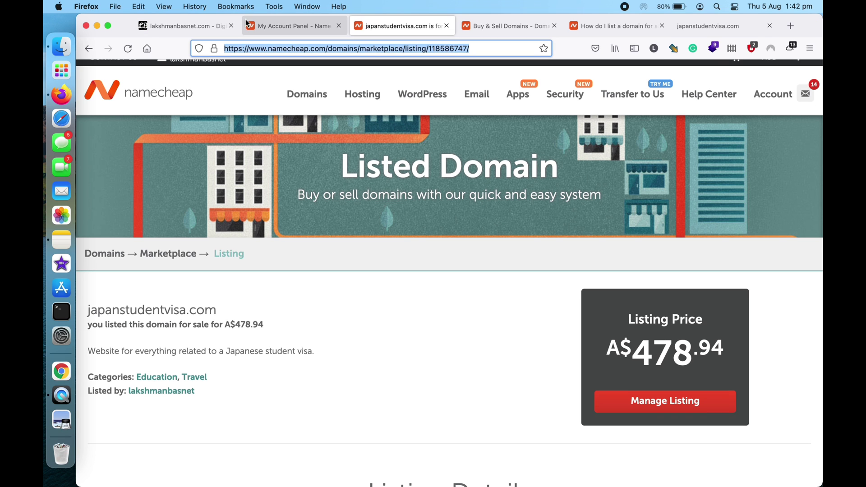
# Clear the listing page selection and view japanstudentvisa.com's current parked page
pyautogui.click(625, 349)
pyautogui.scroll(1, 479, 318)
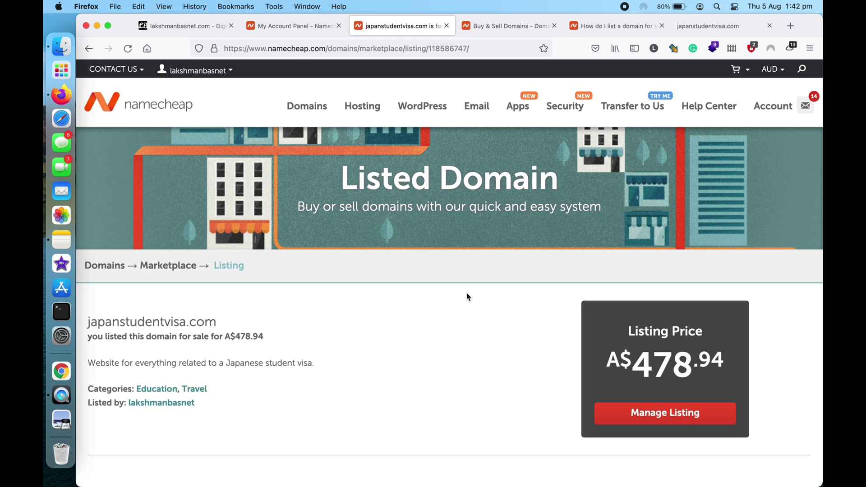
pyautogui.click(713, 26)
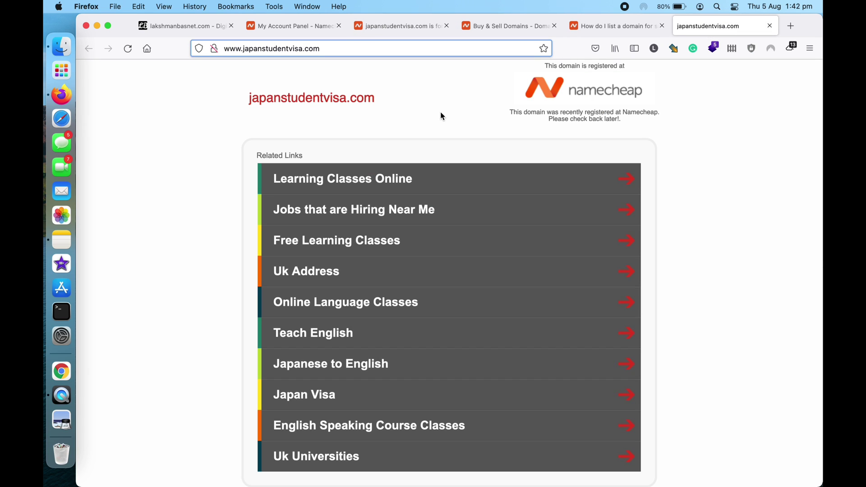
# Review the help article's URL redirect instructions, then return to Domains For Sale
pyautogui.click(286, 29)
pyautogui.click(384, 27)
pyautogui.click(506, 28)
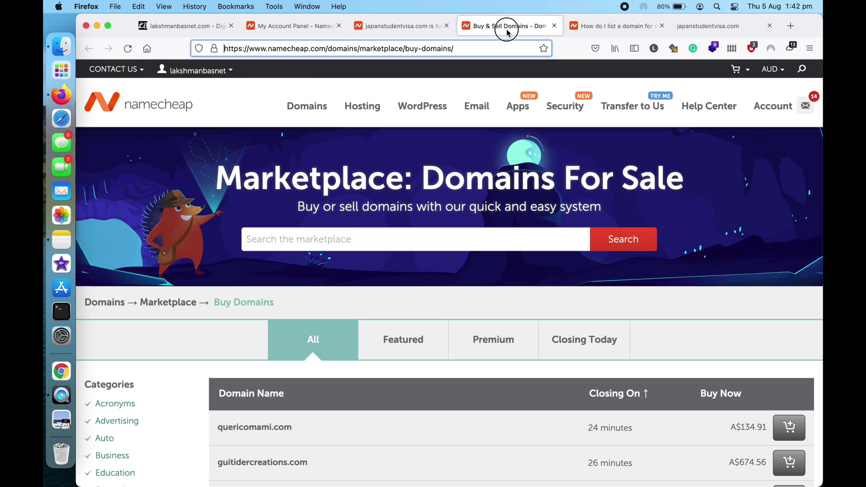
pyautogui.click(587, 25)
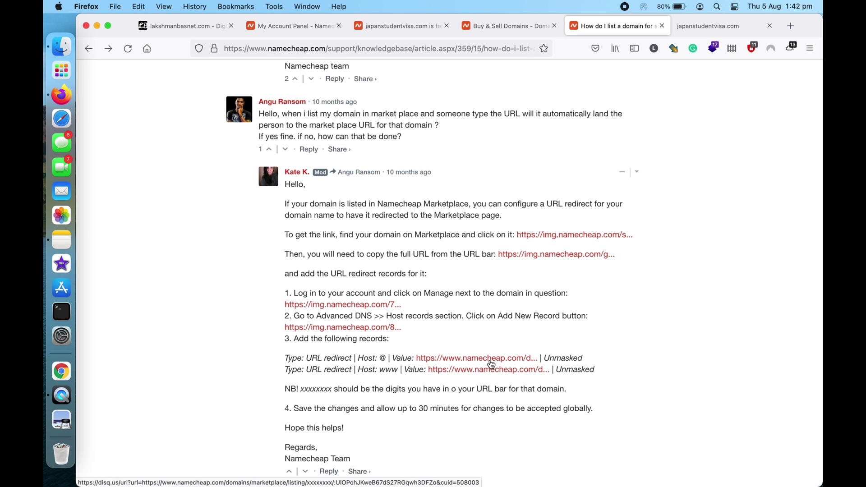
pyautogui.click(478, 26)
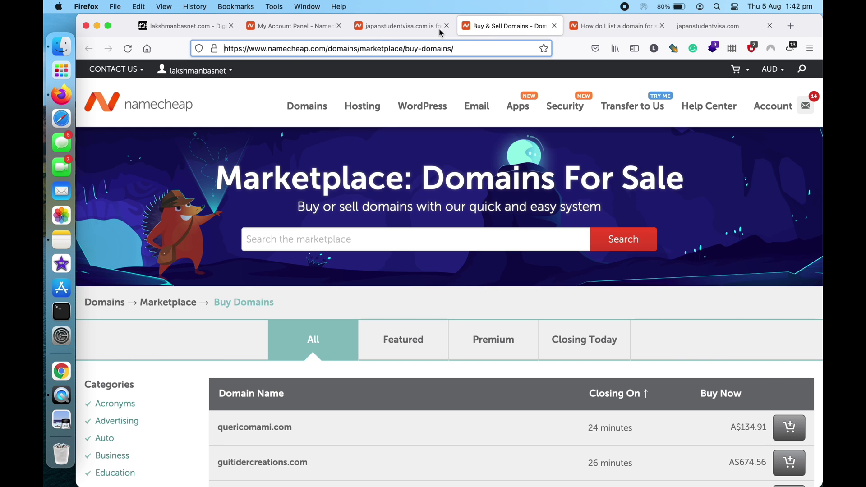
# Copy the japanstudentvisa.com marketplace listing URL and open the domain's Advanced DNS settings
pyautogui.click(379, 28)
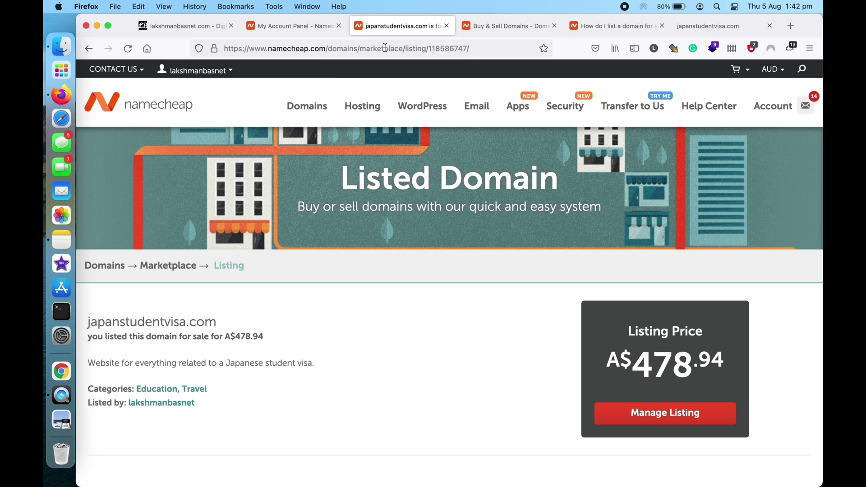
pyautogui.click(358, 45)
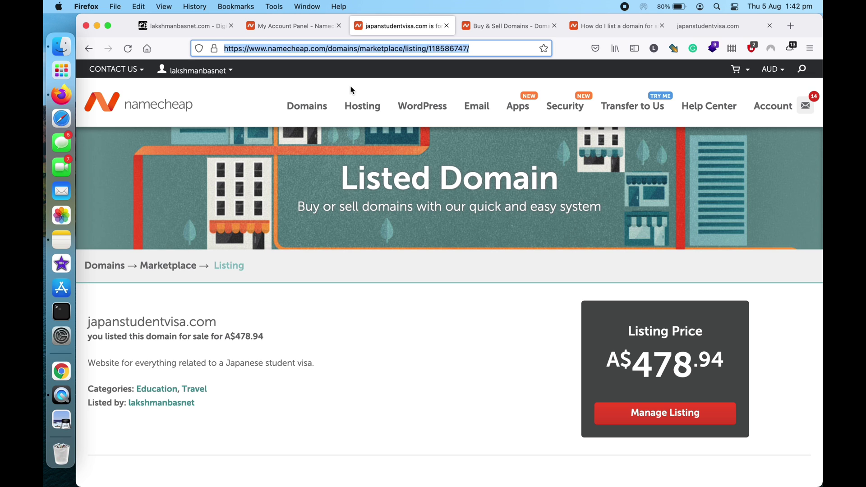
pyautogui.click(298, 27)
pyautogui.moveTo(348, 104)
pyautogui.scroll(-2, 411, 252)
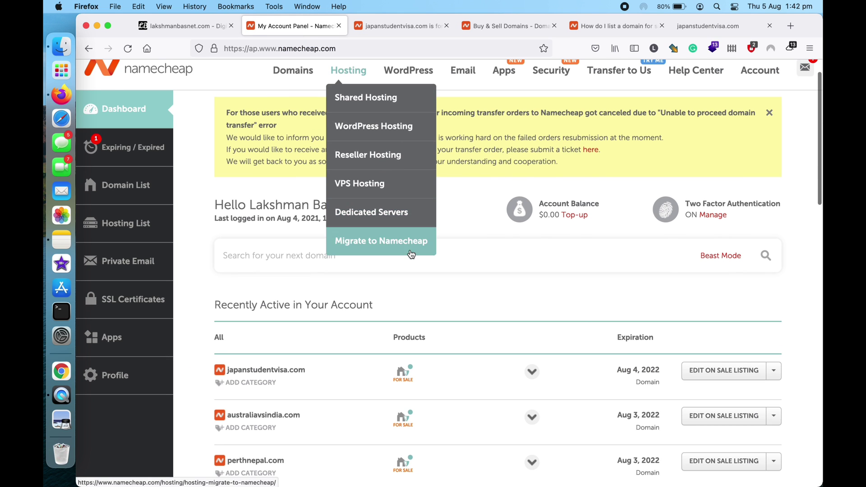
pyautogui.click(774, 371)
pyautogui.click(716, 398)
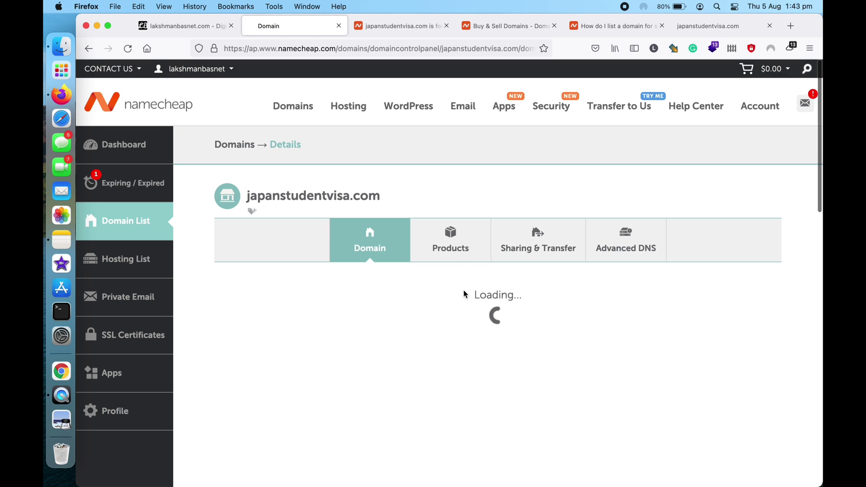
pyautogui.click(615, 256)
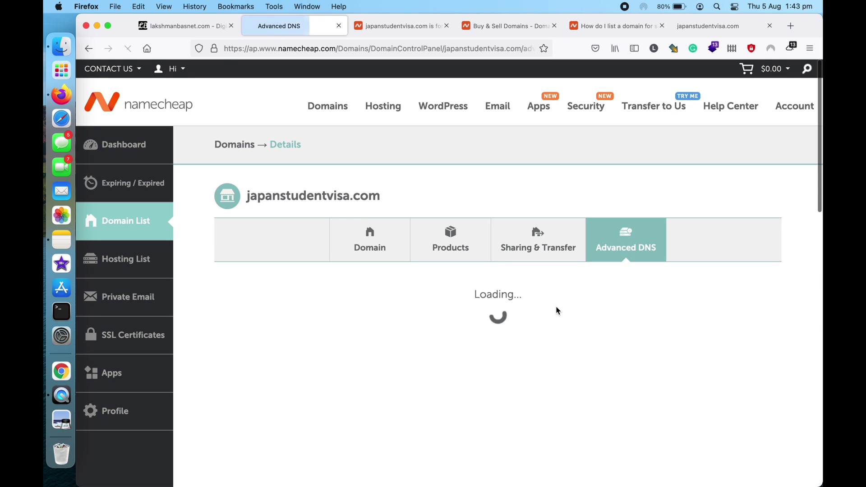
pyautogui.scroll(-5, 558, 311)
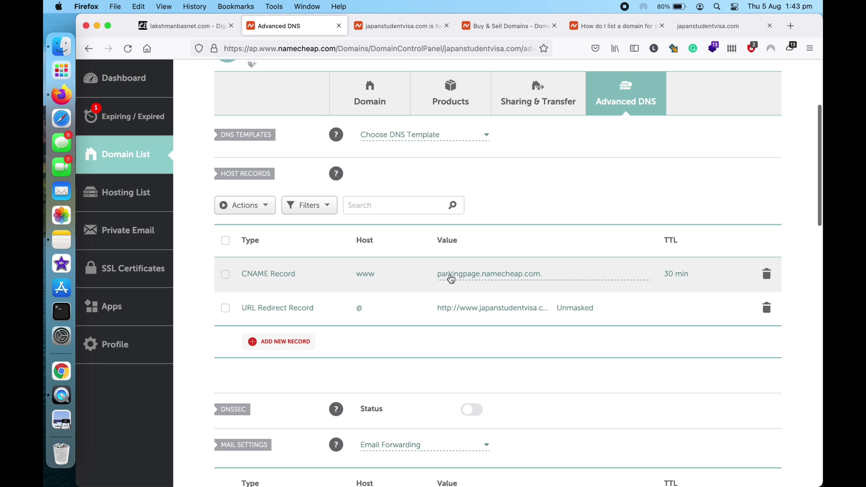
# Add a URL Redirect Record with host @ pointing to the pasted listing URL
pyautogui.click(290, 341)
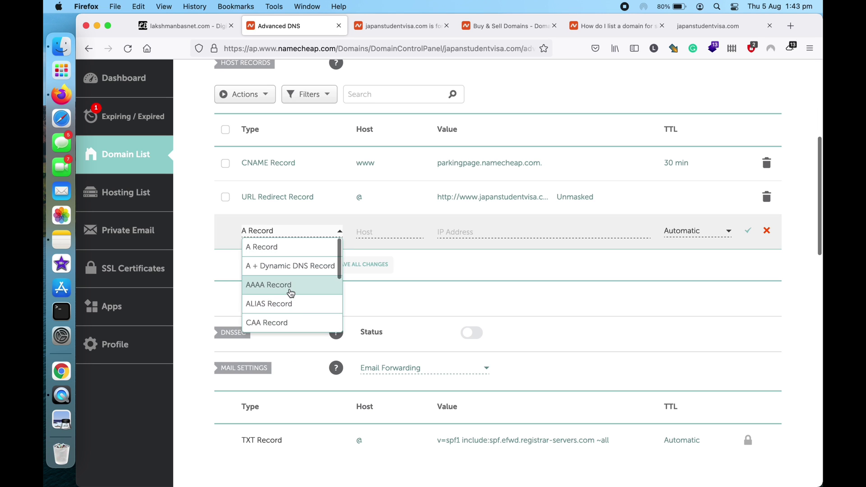
pyautogui.scroll(-3, 285, 298)
pyautogui.click(285, 321)
pyautogui.click(369, 233)
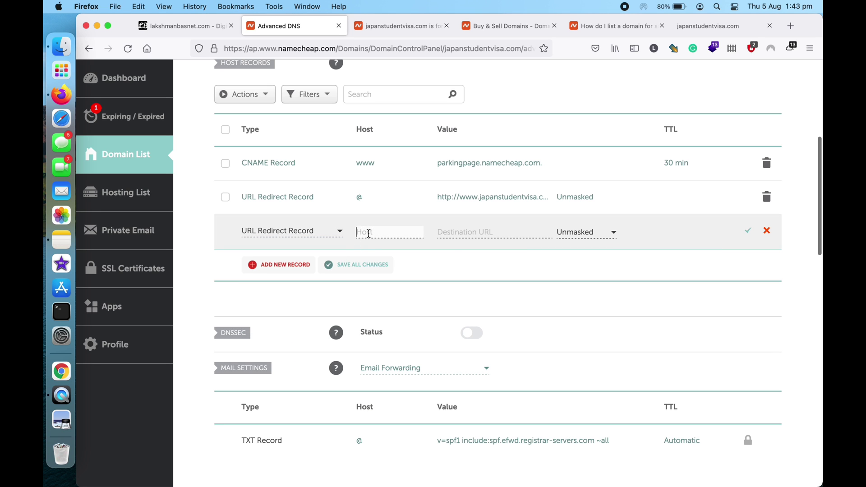
pyautogui.write('2')
pyautogui.press('BackSpace')
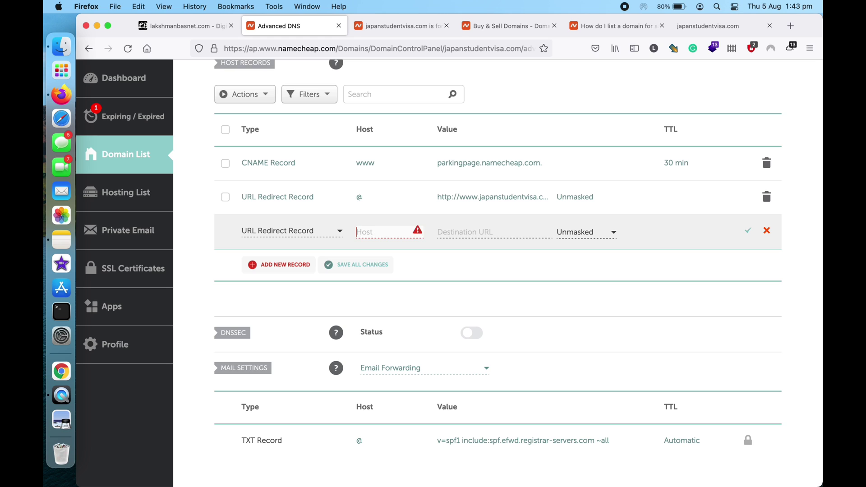
pyautogui.write('@')
pyautogui.click(523, 234)
pyautogui.press('super+v')
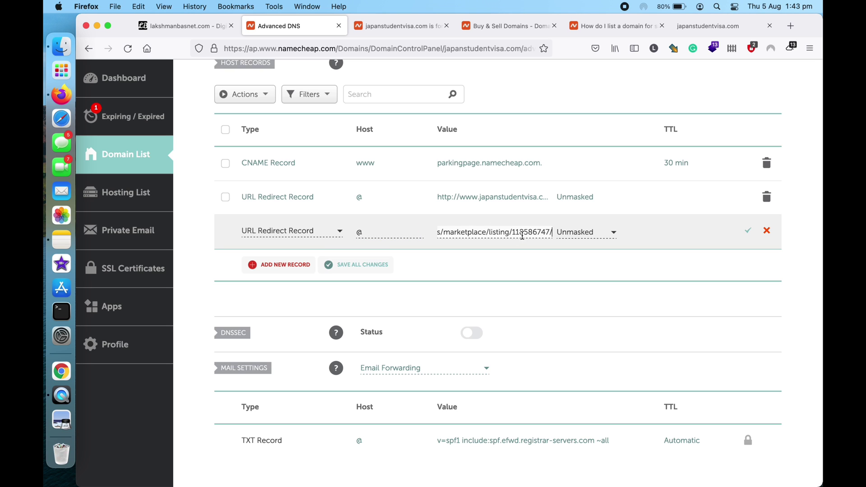
pyautogui.click(748, 232)
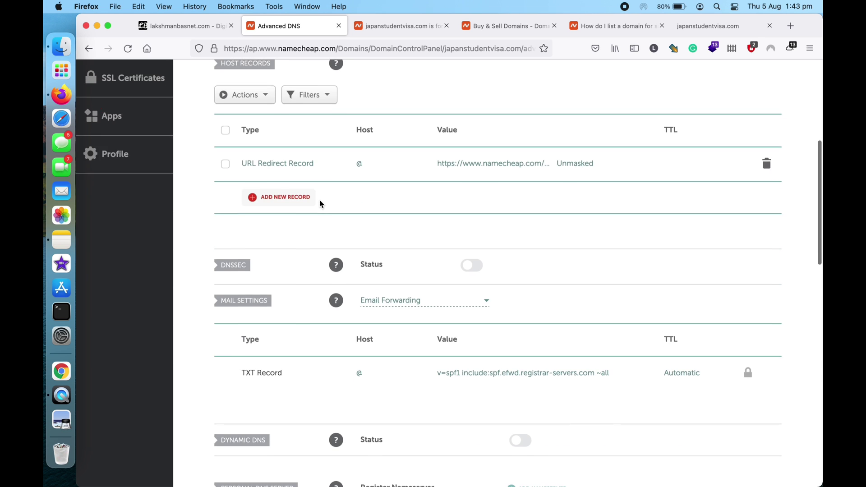
# Add a second URL Redirect Record with host www pointing to the same listing URL
pyautogui.scroll(2, 264, 148)
pyautogui.click(254, 132)
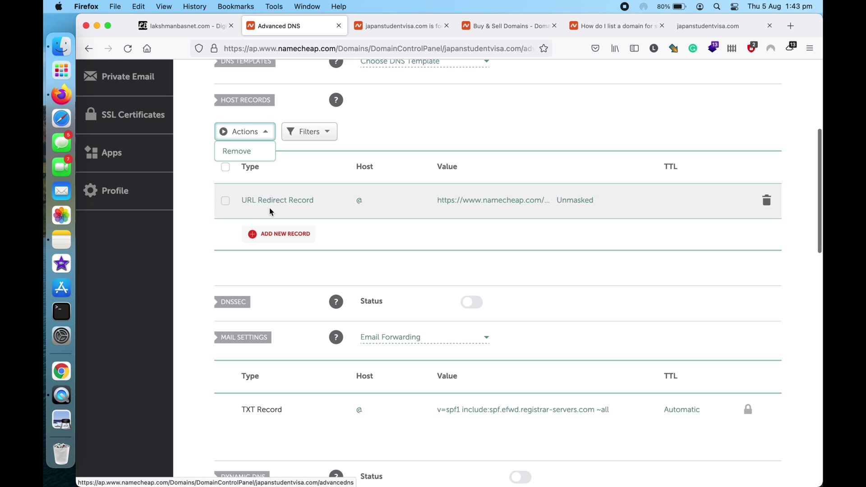
pyautogui.click(271, 239)
pyautogui.scroll(-3, 279, 271)
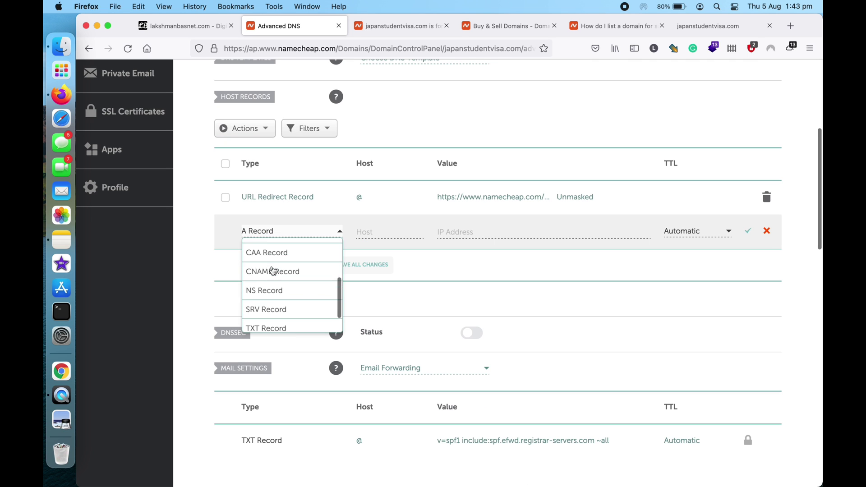
pyautogui.click(284, 322)
pyautogui.click(375, 233)
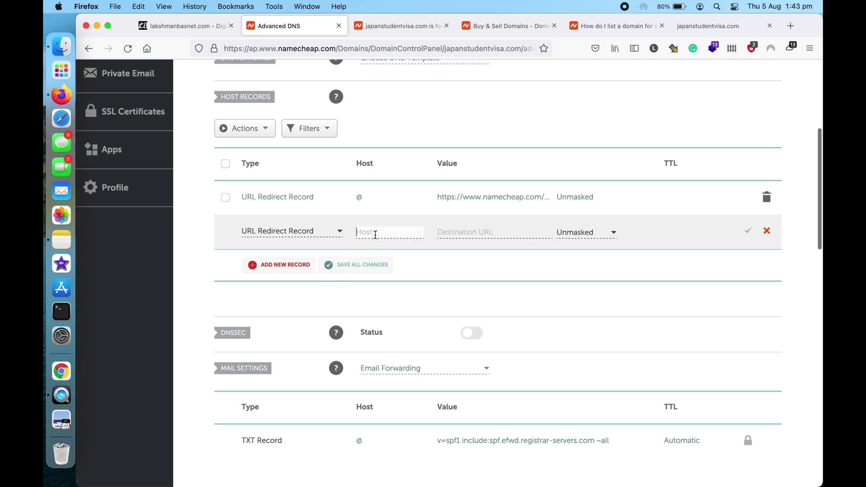
pyautogui.write('www')
pyautogui.click(507, 236)
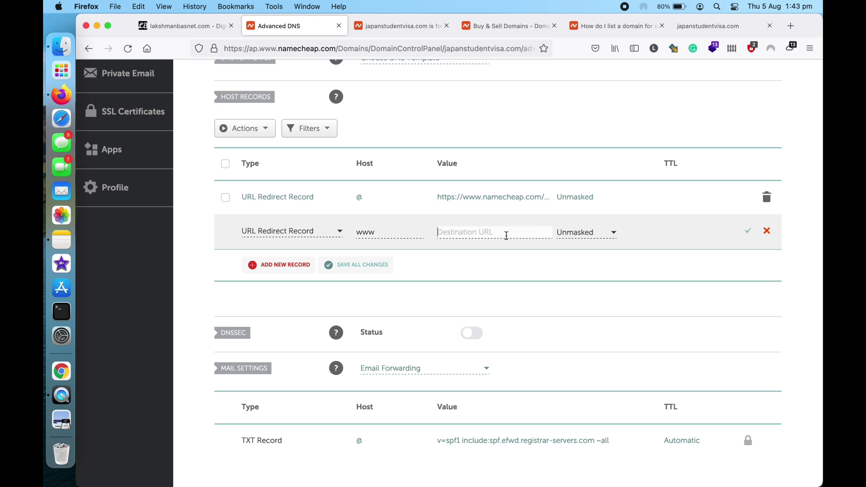
pyautogui.write('s/marketplace/listing/118586747/')
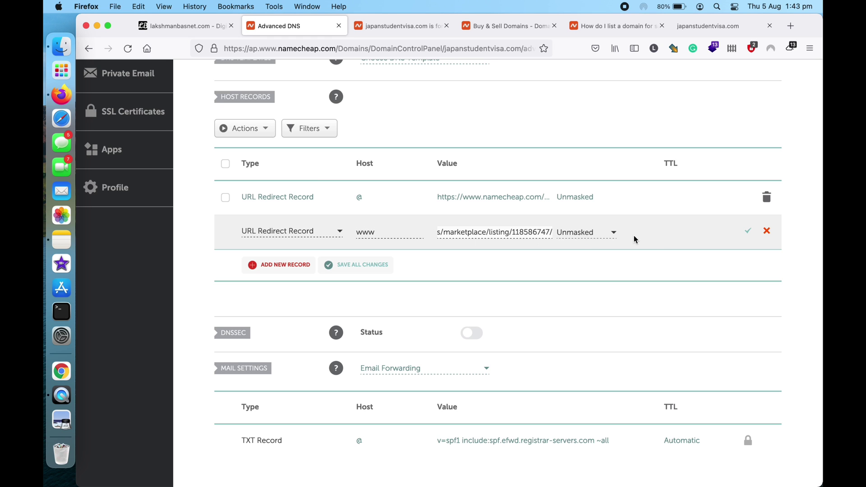
pyautogui.click(749, 235)
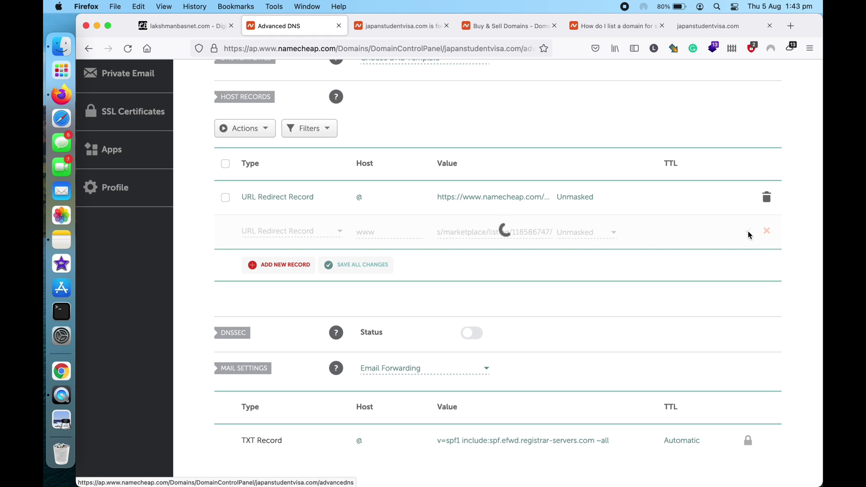
# Keep the @ redirect unmasked, save all changes, and return to the redirect help answer
pyautogui.click(575, 207)
pyautogui.click(574, 205)
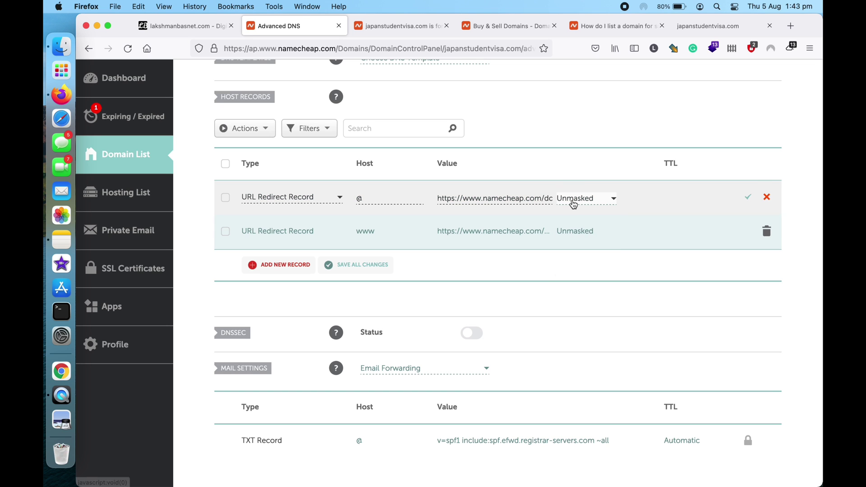
pyautogui.click(363, 268)
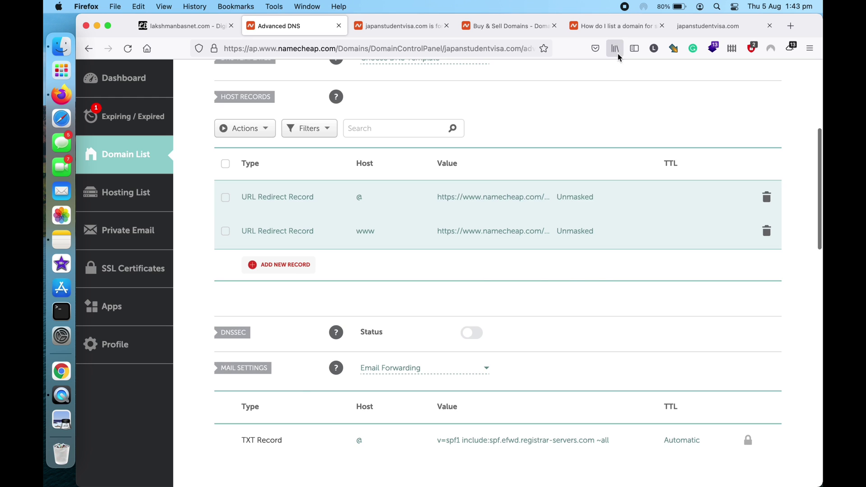
pyautogui.click(613, 26)
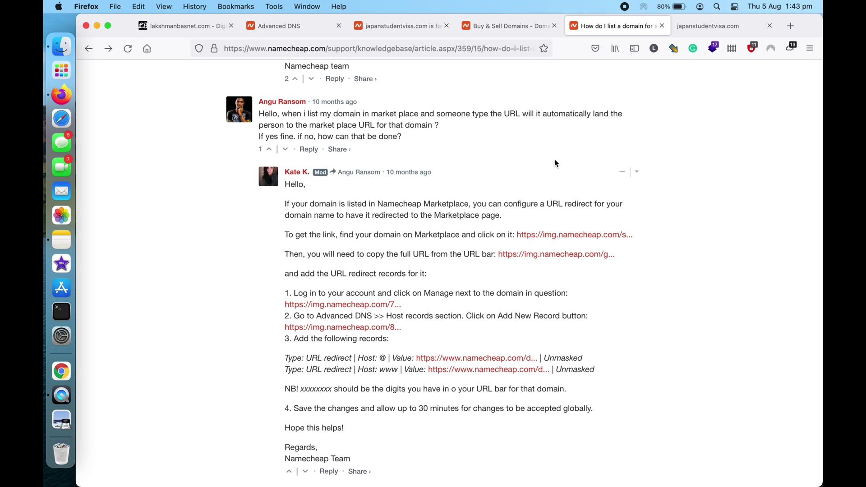
# Reload japanstudentvisa.com in its tab to check the redirect
pyautogui.click(699, 27)
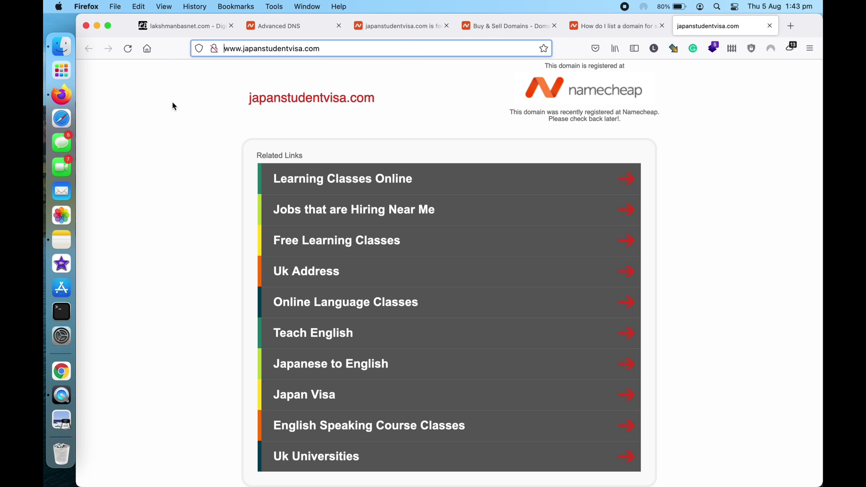
pyautogui.click(152, 80)
pyautogui.click(128, 49)
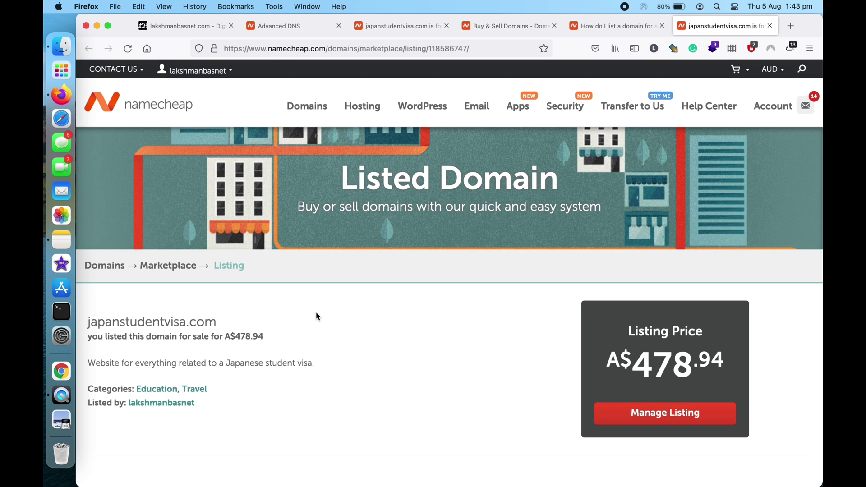
# Load japanstudentvisa.com in a private window, landing on its $355.00 marketplace listing
pyautogui.tripleClick(192, 321)
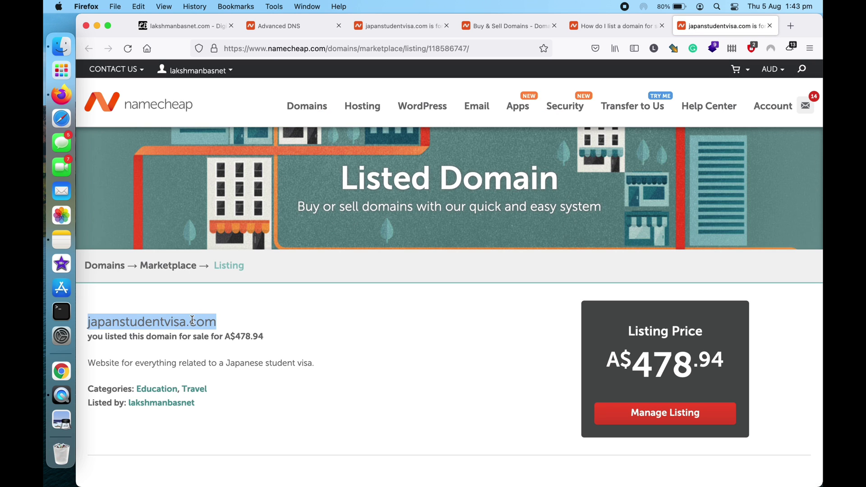
pyautogui.press('super+c')
pyautogui.click(408, 354)
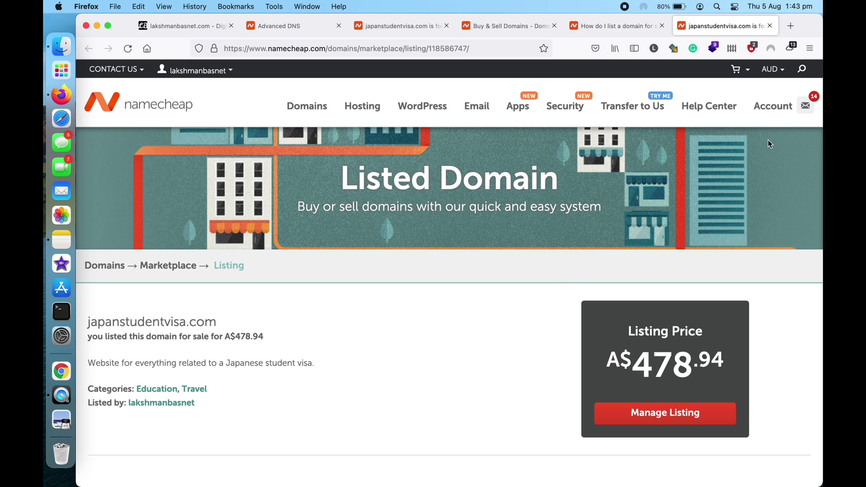
pyautogui.click(810, 49)
pyautogui.press('Escape')
pyautogui.press('super+shift+p')
pyautogui.press('super+v')
pyautogui.press('Return')
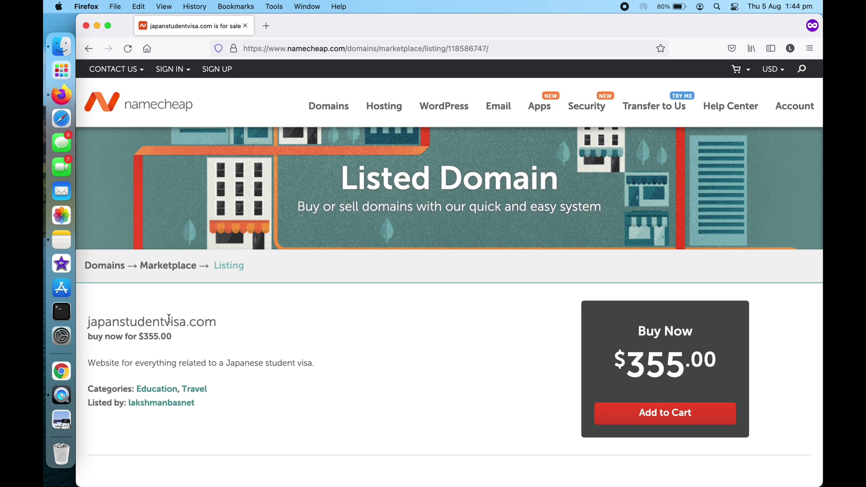
# Browse the seller's Buy Domains list, then close the private window to return to the A$478.94 listing
pyautogui.scroll(-1, 170, 319)
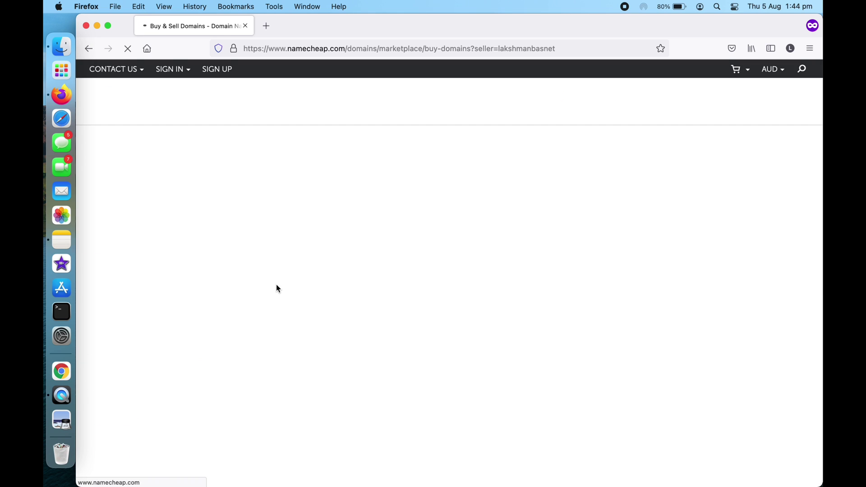
pyautogui.scroll(-5, 277, 288)
pyautogui.scroll(-2, 277, 289)
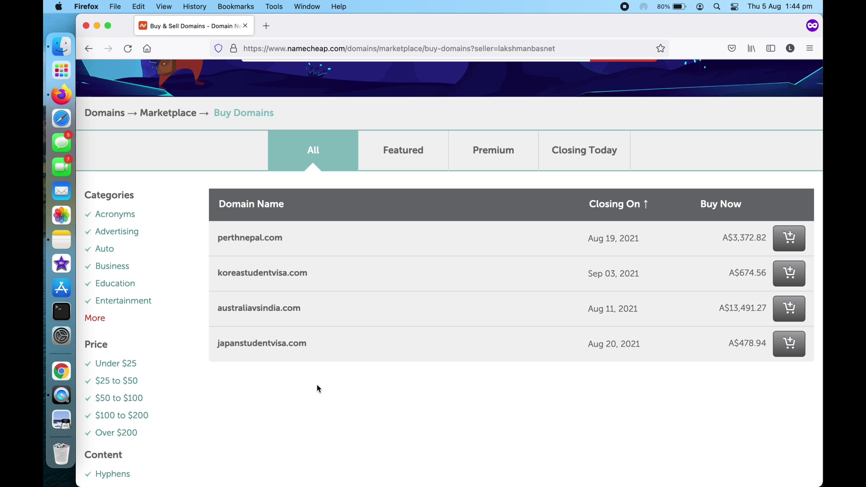
pyautogui.scroll(6, 318, 387)
pyautogui.press('super+w')
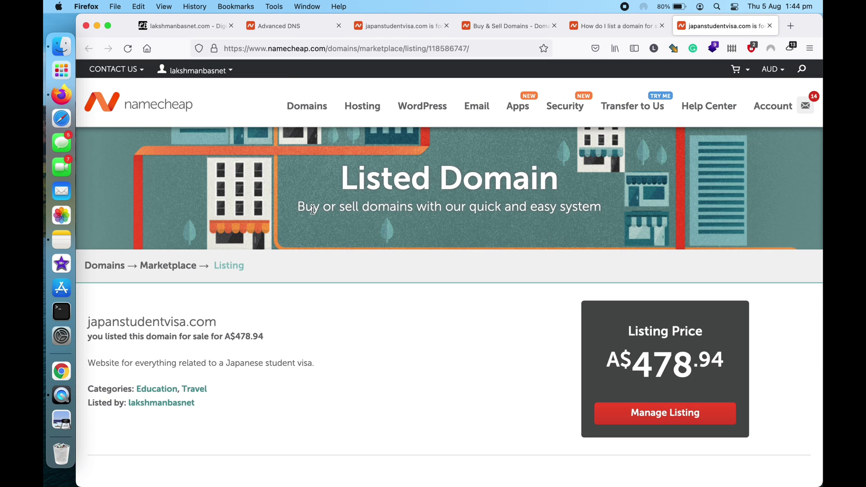
pyautogui.scroll(1, 227, 388)
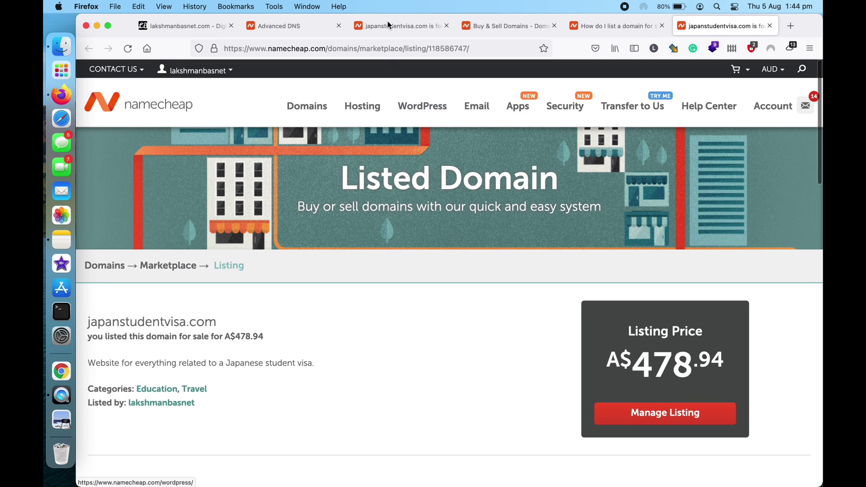
# Open japanstudentvisa.com's control panel, review its Advanced DNS redirects, then view Marketplace Domains For Sale
pyautogui.click(667, 420)
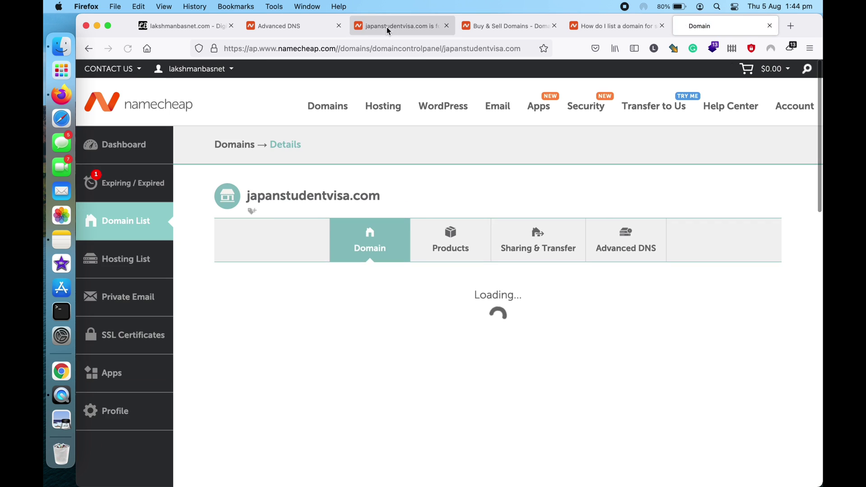
pyautogui.click(387, 26)
pyautogui.click(280, 26)
pyautogui.scroll(10, 373, 314)
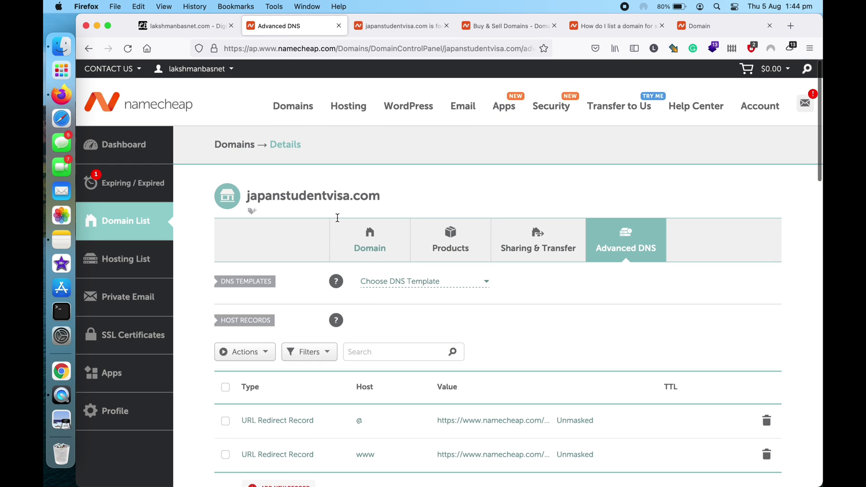
pyautogui.click(148, 222)
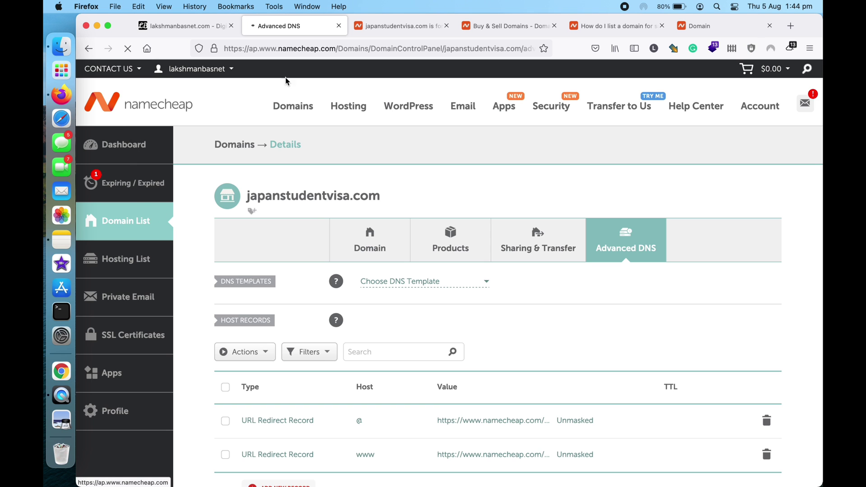
pyautogui.click(397, 33)
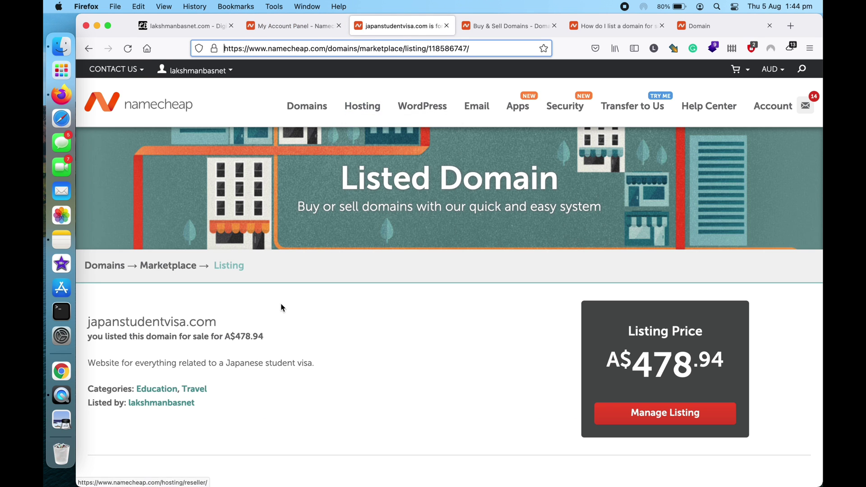
pyautogui.click(500, 27)
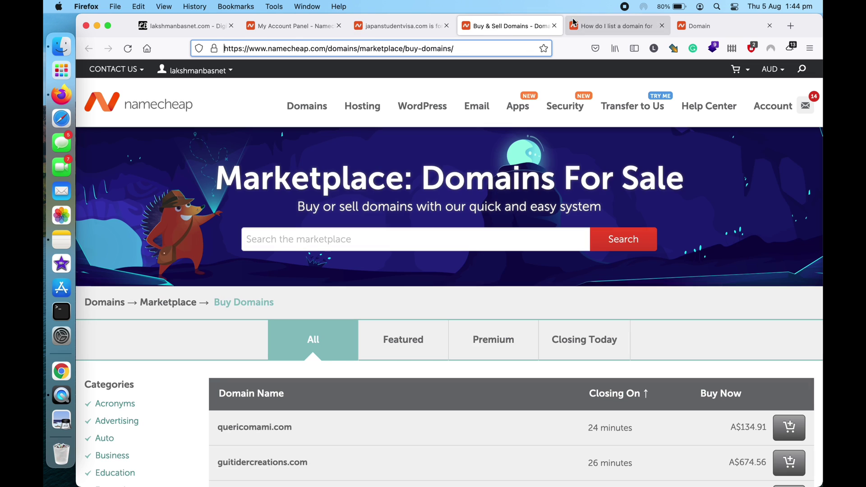
# Open japanstudentvisa.com's sale listing settings from the dashboard and review its $355 asking price
pyautogui.click(292, 29)
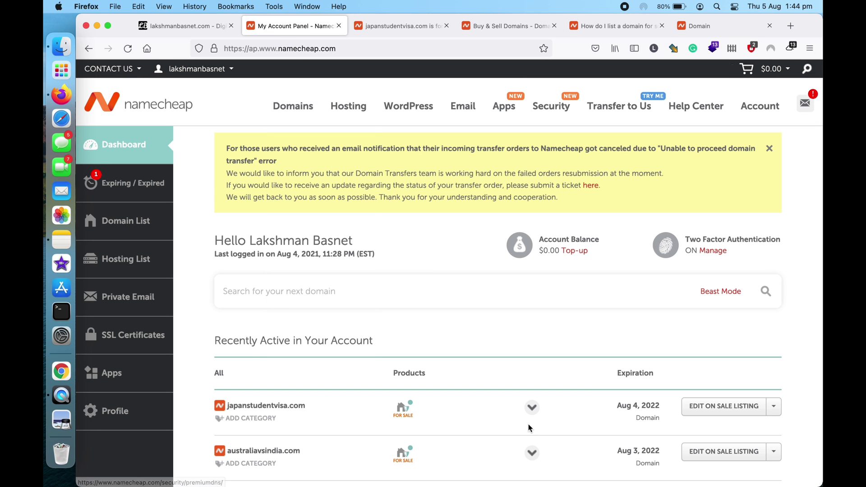
pyautogui.click(716, 408)
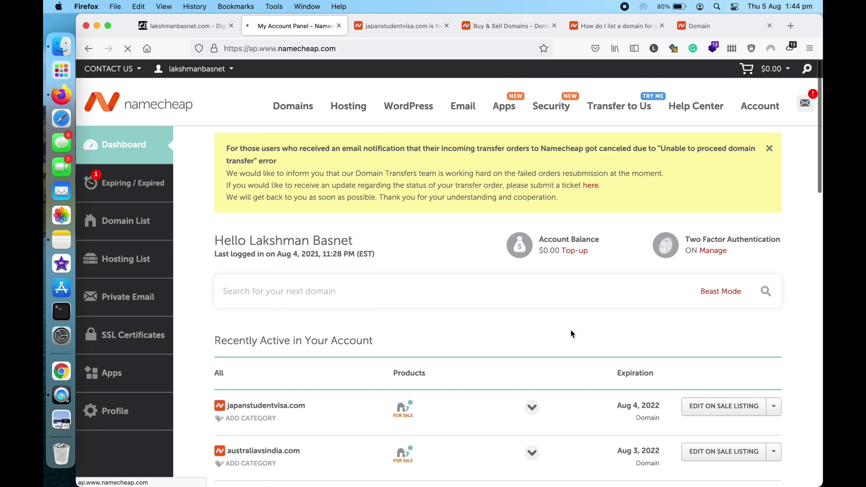
pyautogui.scroll(-1, 570, 334)
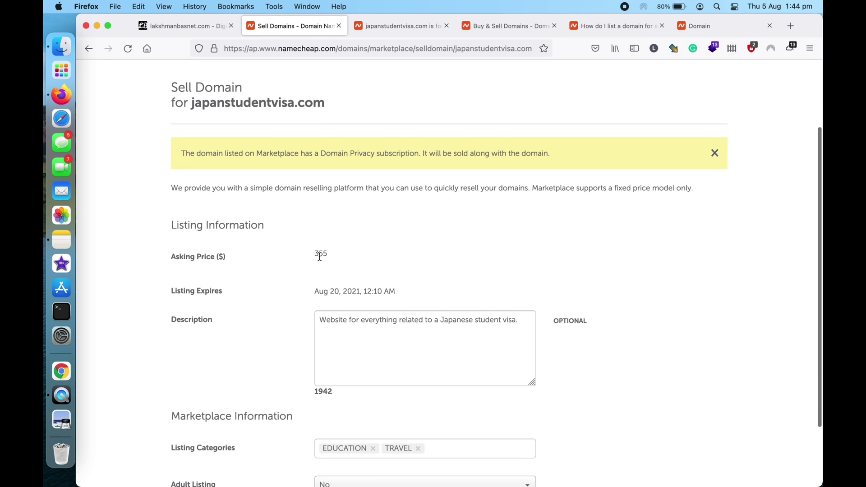
pyautogui.moveTo(314, 253); pyautogui.dragTo(340, 258)
pyautogui.scroll(-4, 339, 259)
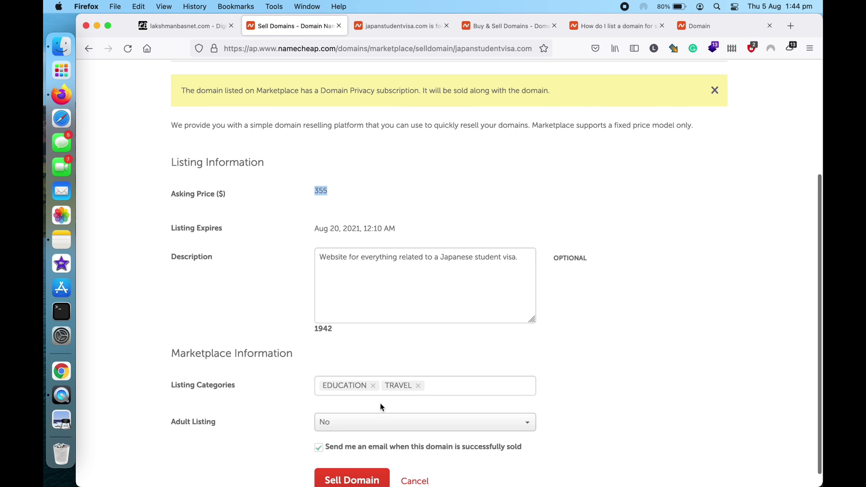
pyautogui.scroll(8, 382, 408)
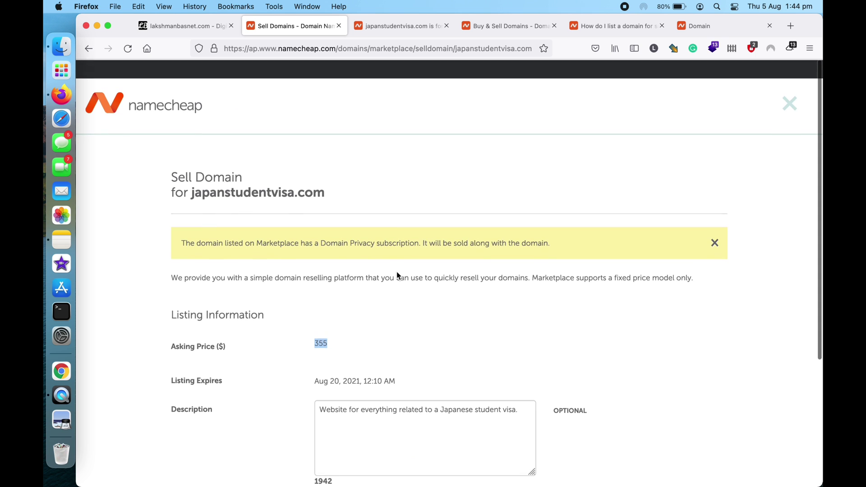
pyautogui.click(398, 276)
pyautogui.scroll(-8, 398, 276)
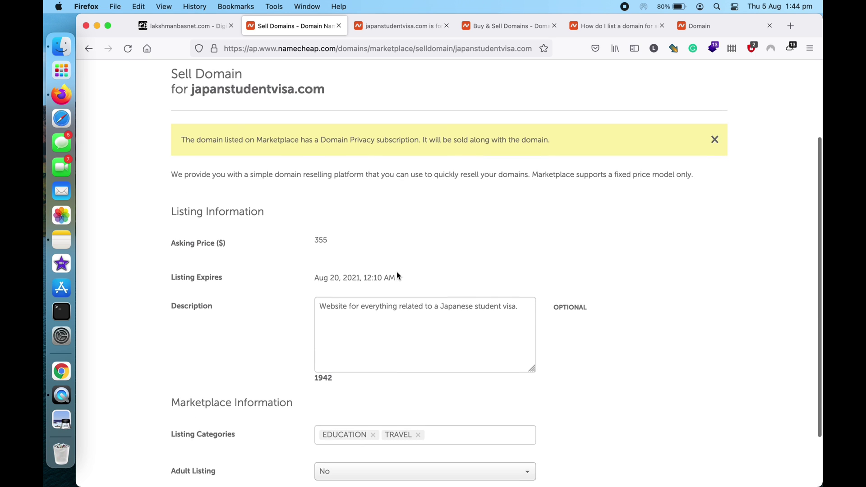
pyautogui.scroll(8, 399, 289)
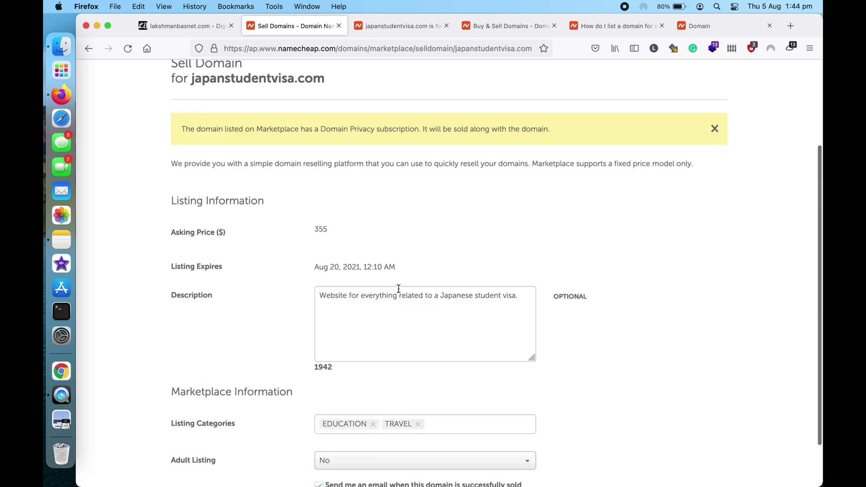
# Return to japanstudentvisa.com's domain details page, active Aug 3, 2021 to Aug 4, 2022
pyautogui.click(417, 27)
pyautogui.click(475, 31)
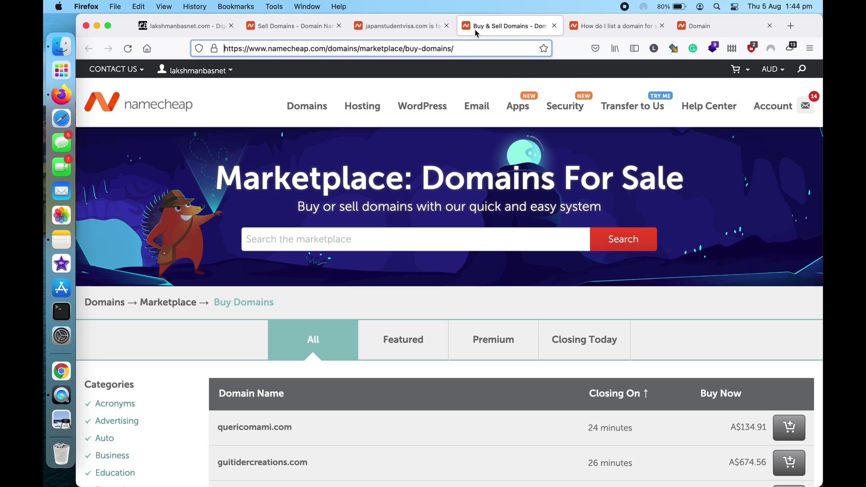
pyautogui.click(604, 23)
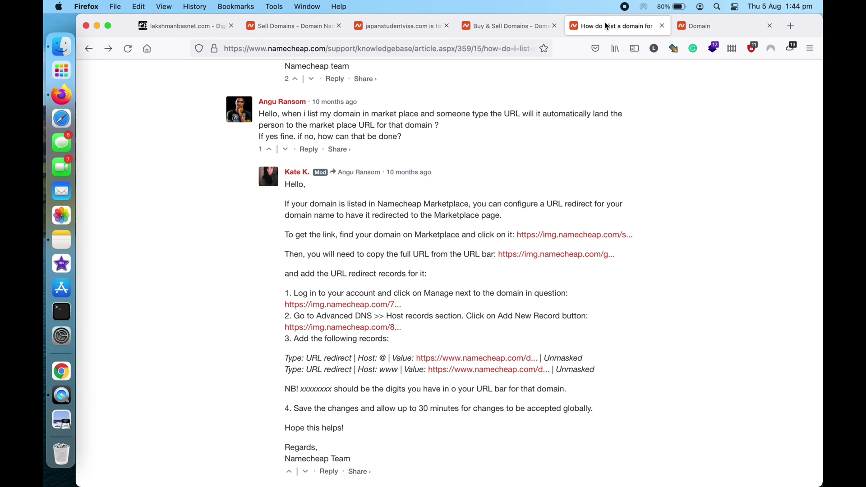
pyautogui.click(683, 26)
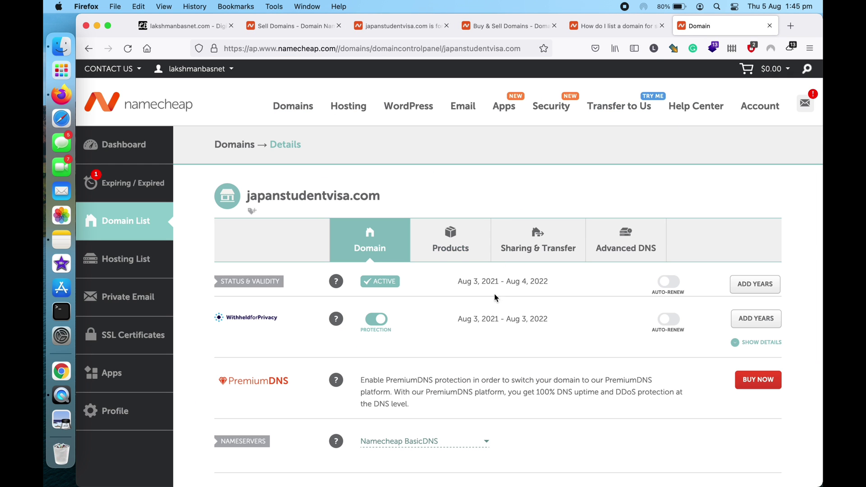